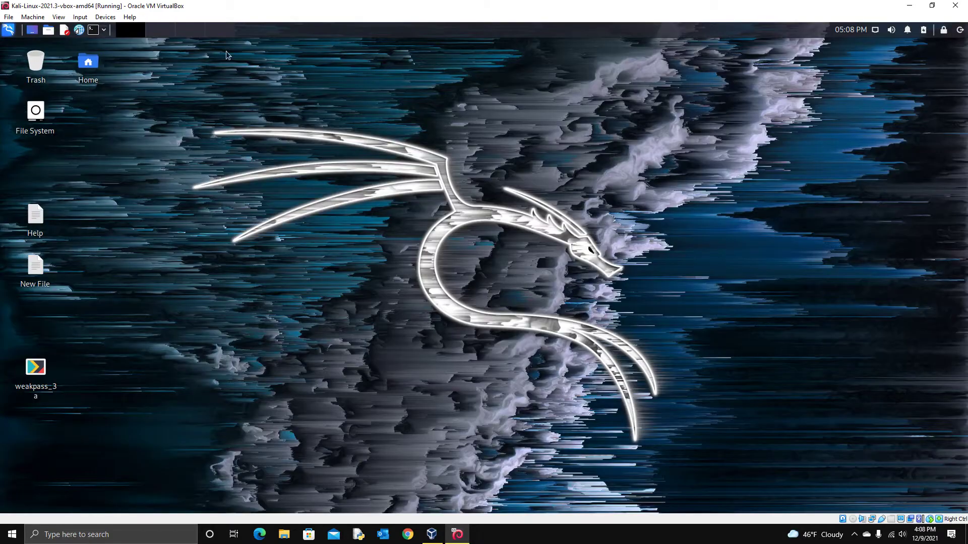
Step: Launch GParted from the Kali applications menu and authenticate with the root password
{"action": "left_click", "coordinate": [9, 30]}
{"action": "type", "text": "gp"}
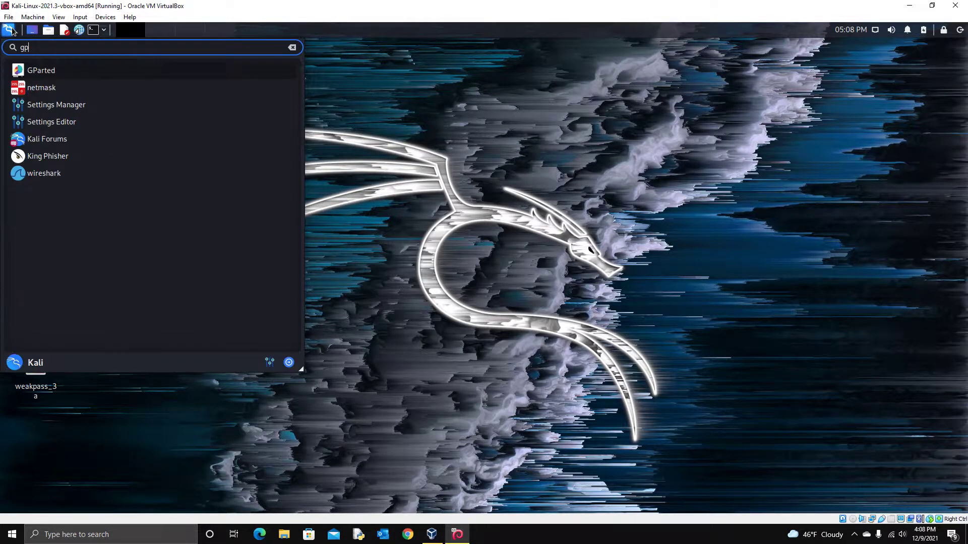
{"action": "left_click", "coordinate": [50, 70]}
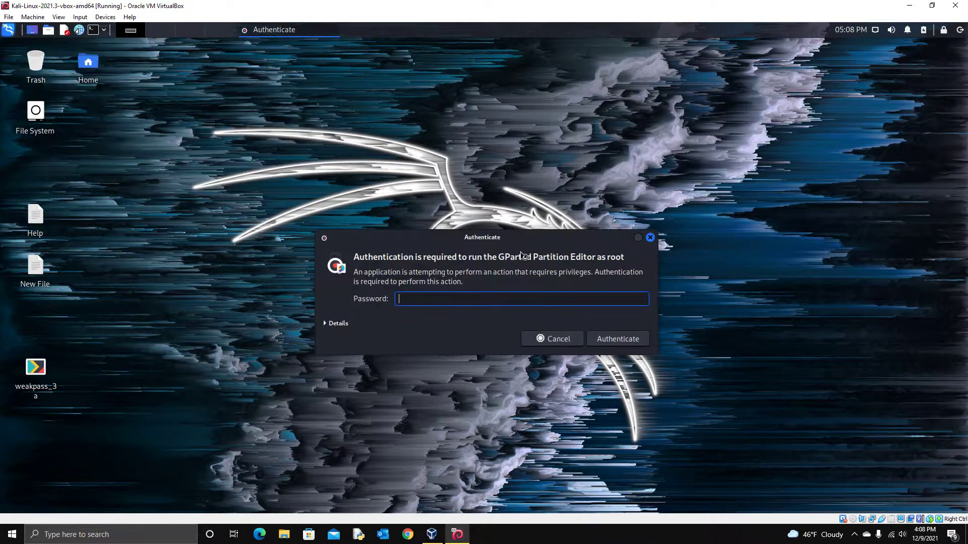
{"action": "type", "text": "kali"}
{"action": "key", "text": "Return"}
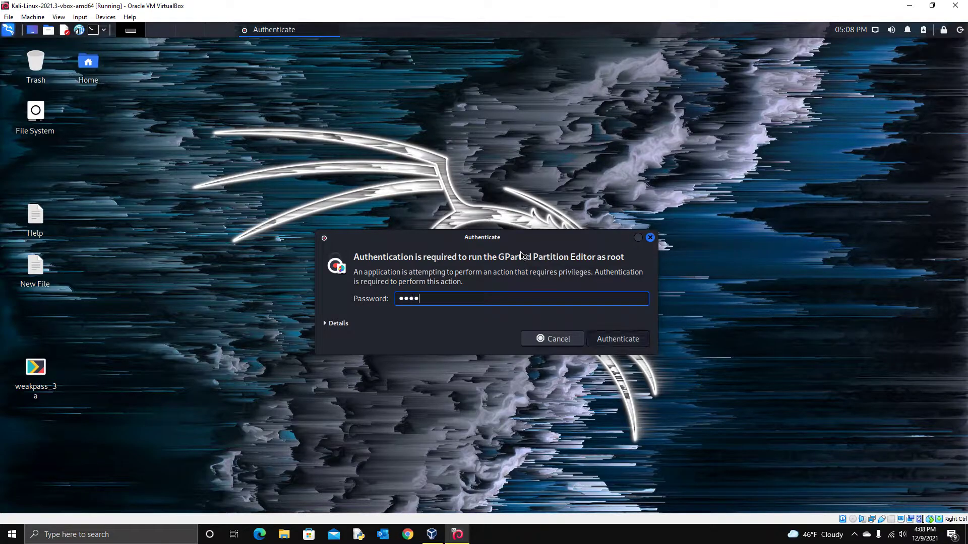
Step: Maximize GParted and open Resize/Move for /dev/sda1, then cancel it
{"action": "double_click", "coordinate": [356, 83]}
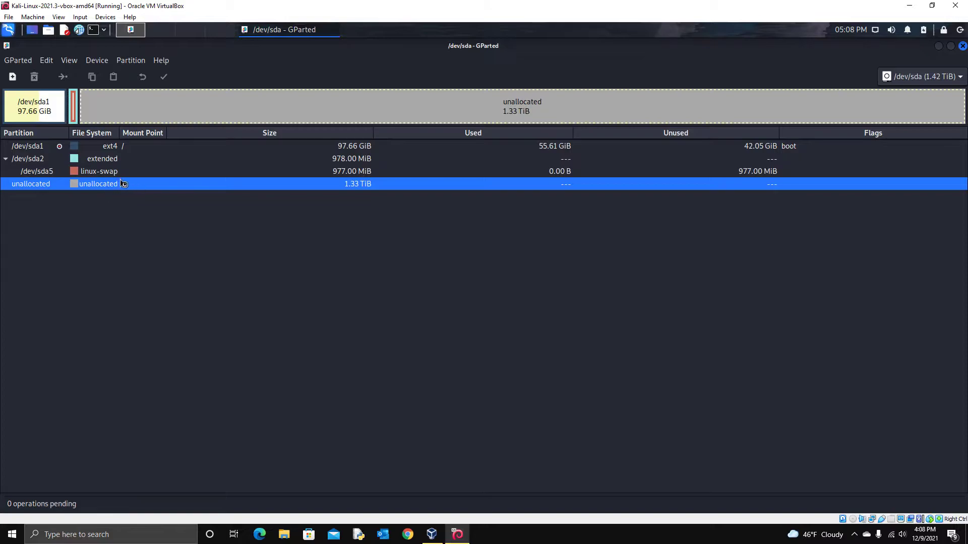
{"action": "left_click", "coordinate": [124, 147]}
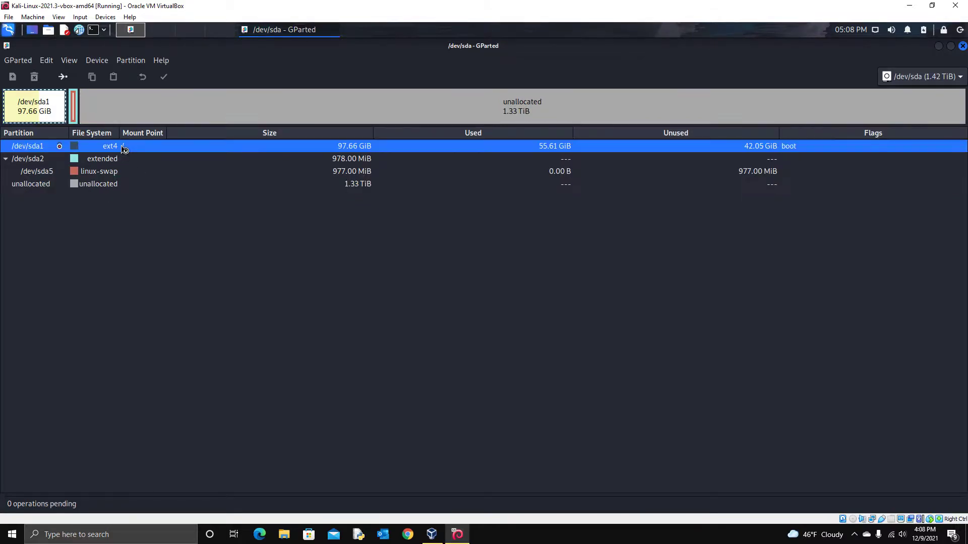
{"action": "left_click", "coordinate": [106, 188]}
{"action": "left_click", "coordinate": [124, 147]}
{"action": "right_click", "coordinate": [127, 146]}
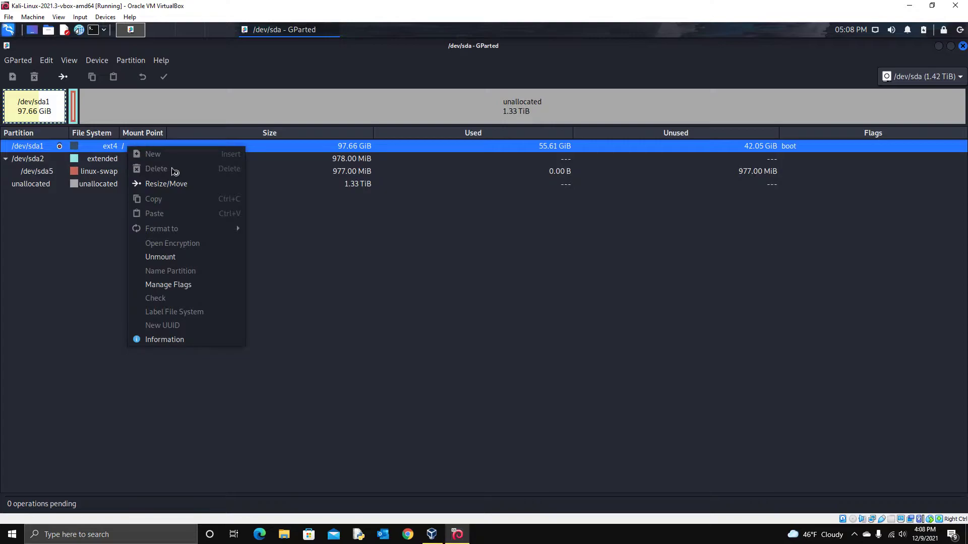
{"action": "left_click", "coordinate": [173, 185]}
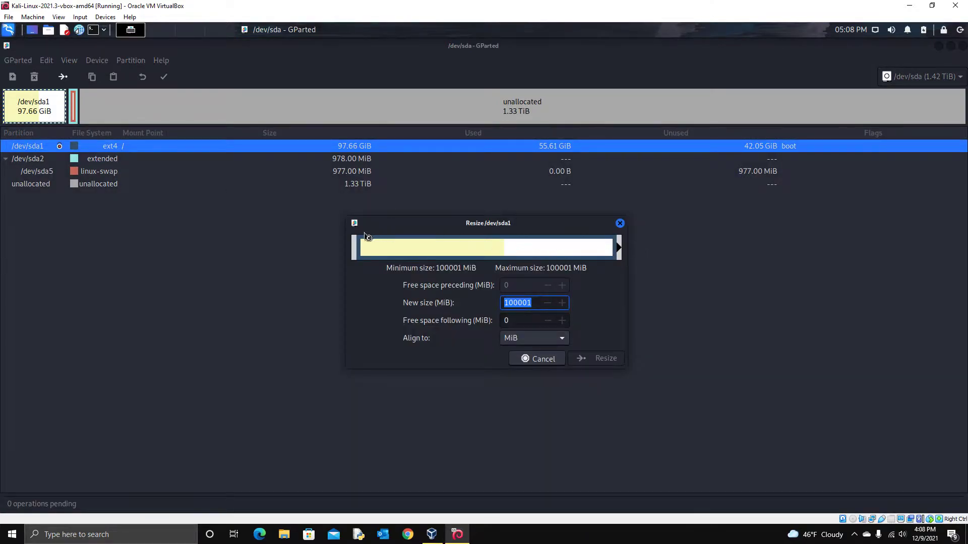
{"action": "left_click", "coordinate": [620, 224]}
Step: Turn on swap for /dev/sda5, select the unallocated space, and switch to VirtualBox Manager
{"action": "right_click", "coordinate": [112, 174]}
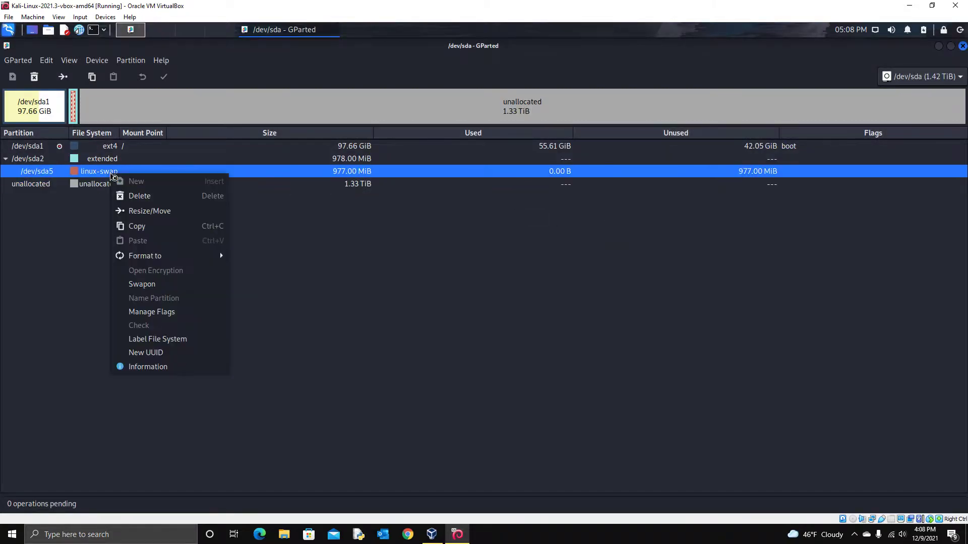
{"action": "left_click", "coordinate": [151, 284]}
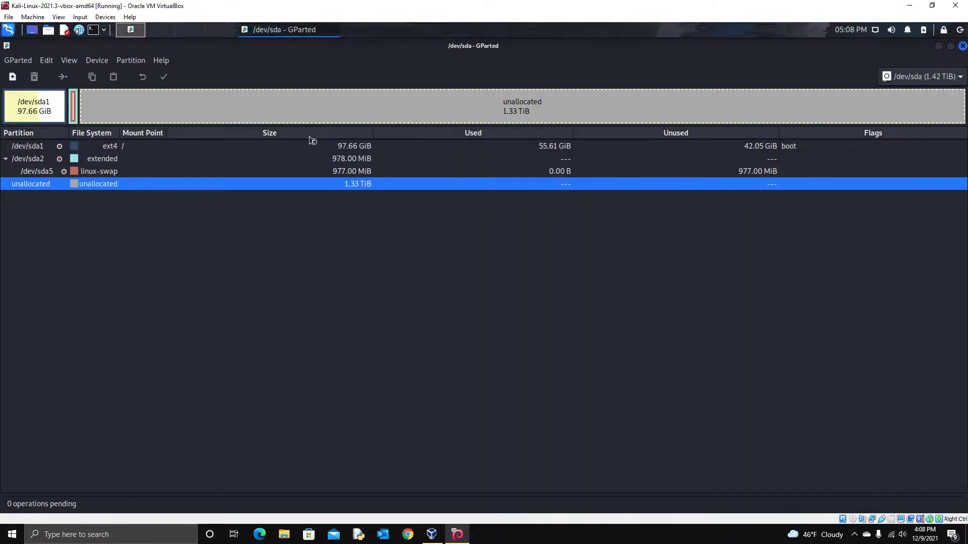
{"action": "left_click", "coordinate": [348, 149]}
{"action": "right_click", "coordinate": [347, 148]}
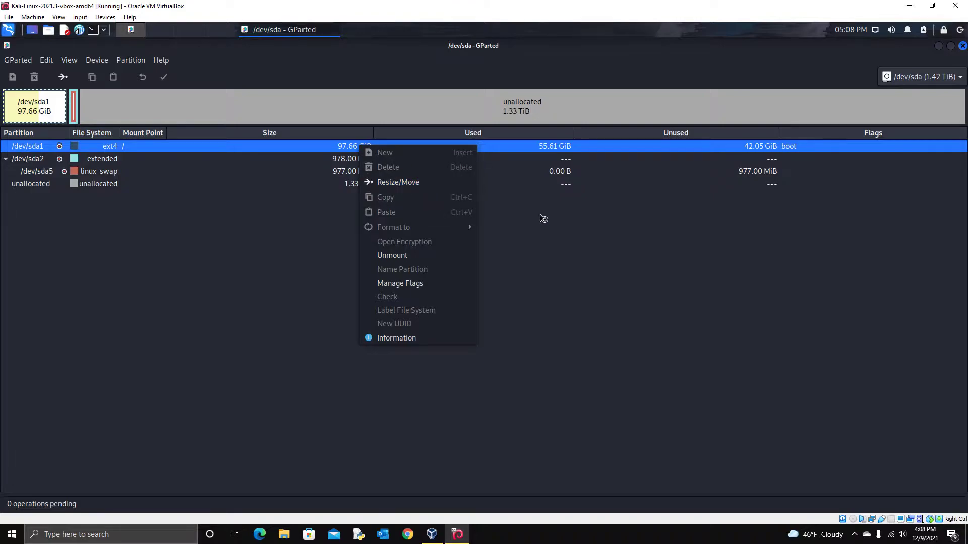
{"action": "left_click", "coordinate": [580, 222]}
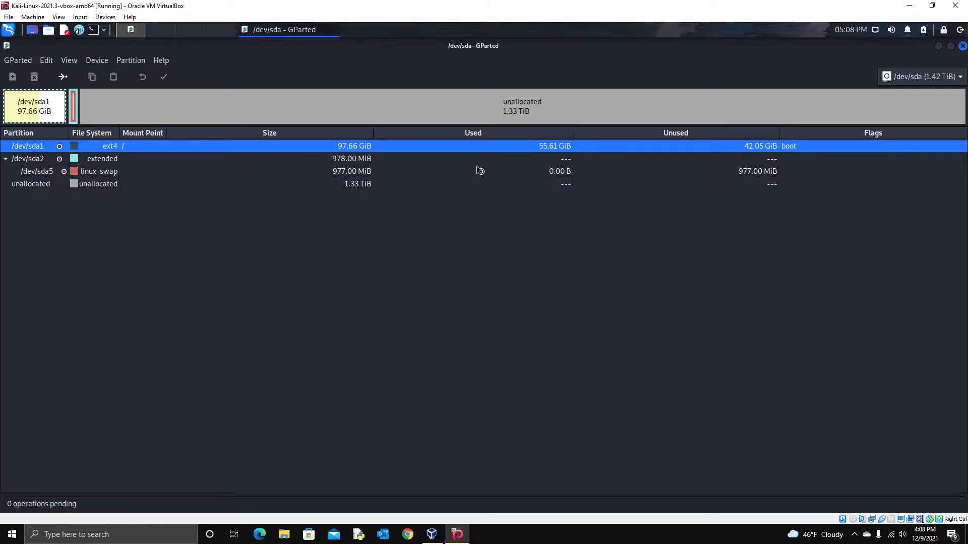
{"action": "left_click", "coordinate": [374, 184]}
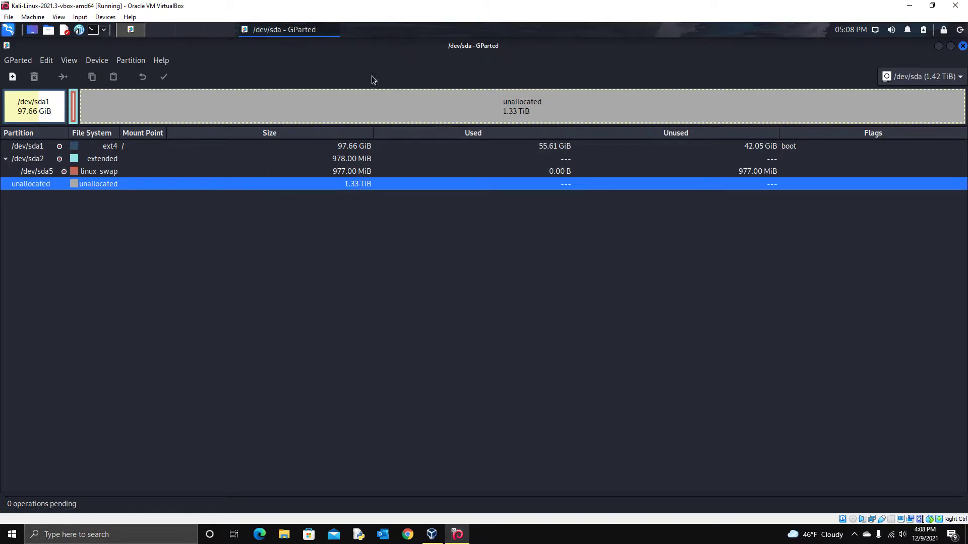
{"action": "left_click", "coordinate": [431, 534]}
Step: Maximize VirtualBox Manager and check the Kali disk's 1.42 TB size in Virtual Media Manager
{"action": "double_click", "coordinate": [336, 4]}
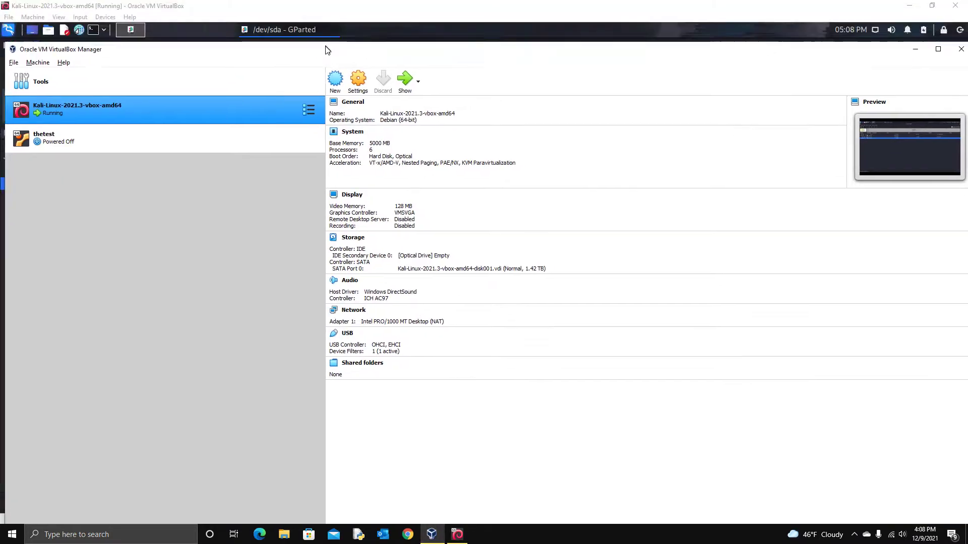
{"action": "double_click", "coordinate": [337, 4]}
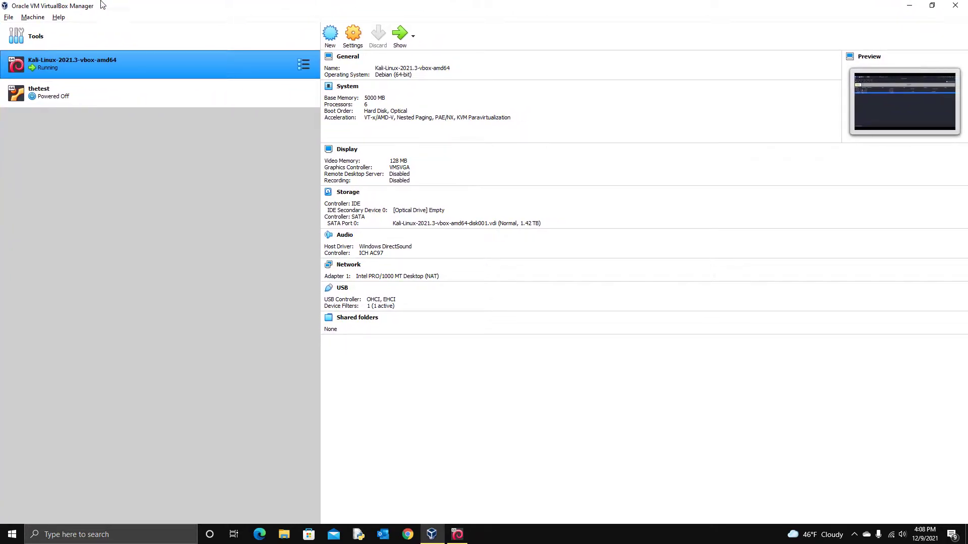
{"action": "left_click", "coordinate": [9, 17]}
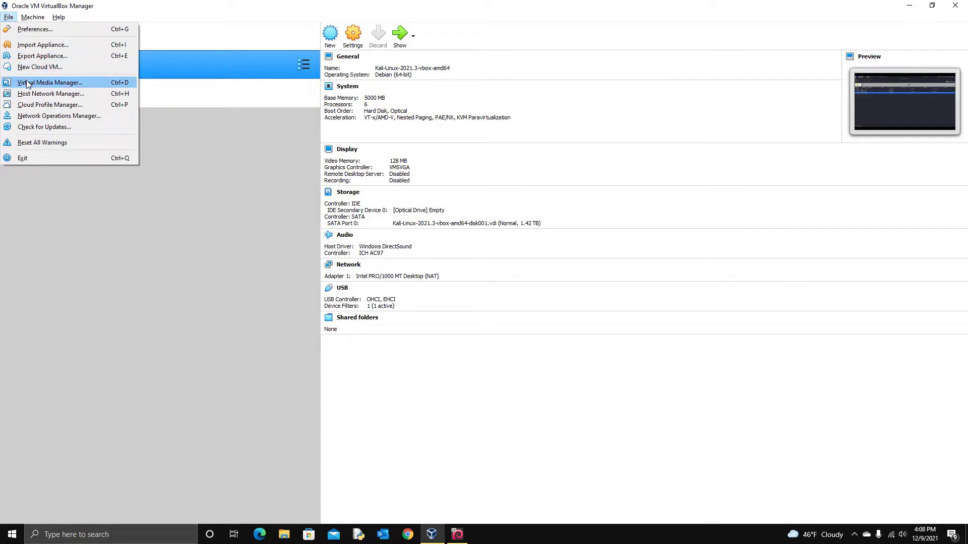
{"action": "left_click", "coordinate": [26, 84]}
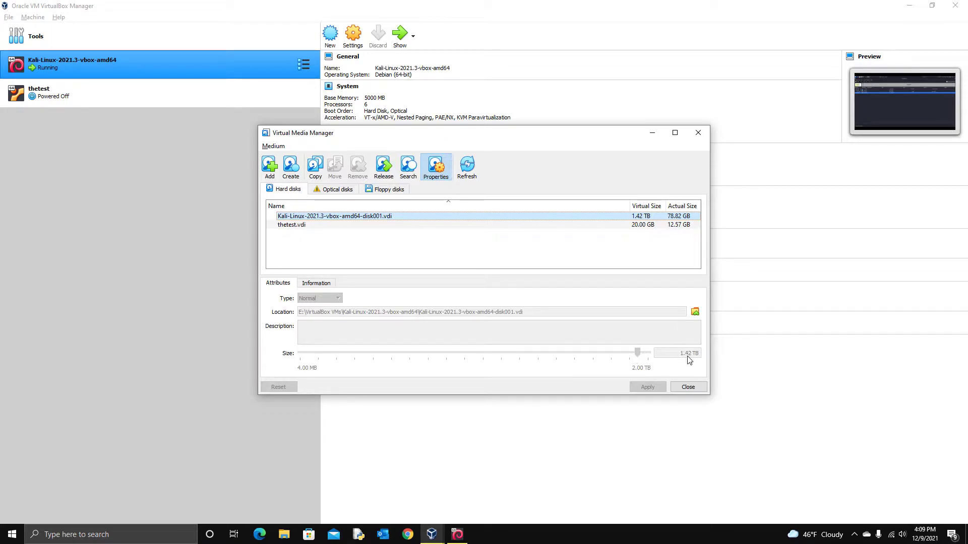
{"action": "mouse_move", "coordinate": [695, 359]}
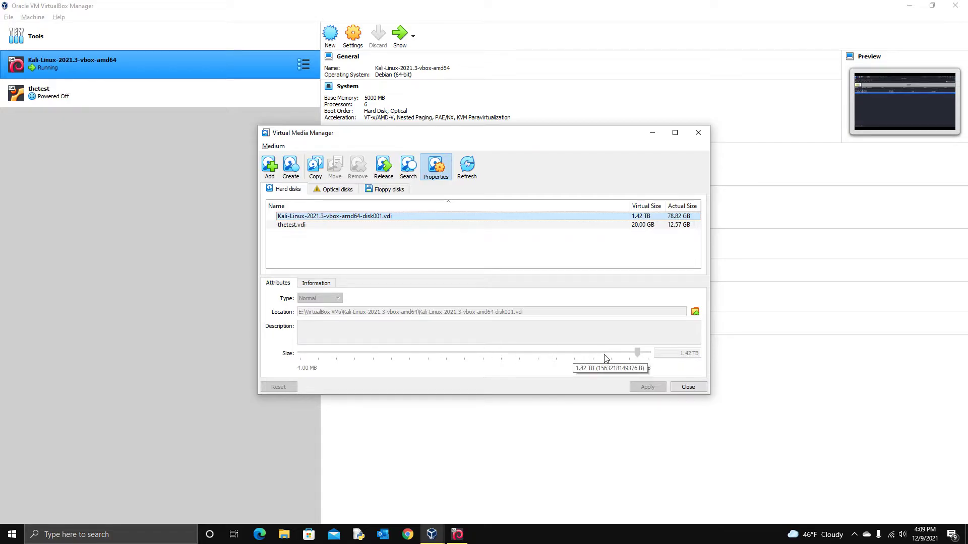
{"action": "left_click", "coordinate": [283, 534]}
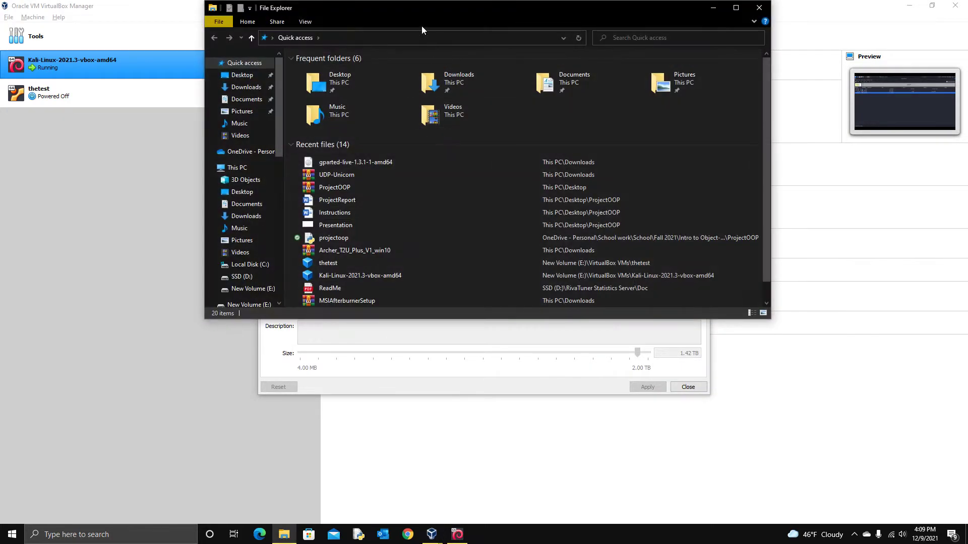
Step: Compare This PC drive free space with the 1.42 TB Kali disk, then close both windows
{"action": "left_click", "coordinate": [235, 167]}
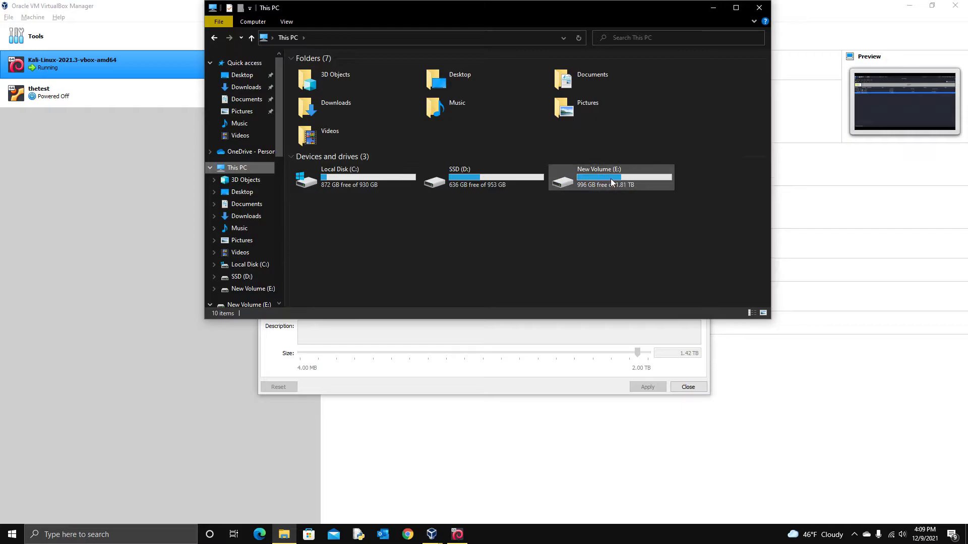
{"action": "left_click", "coordinate": [572, 352]}
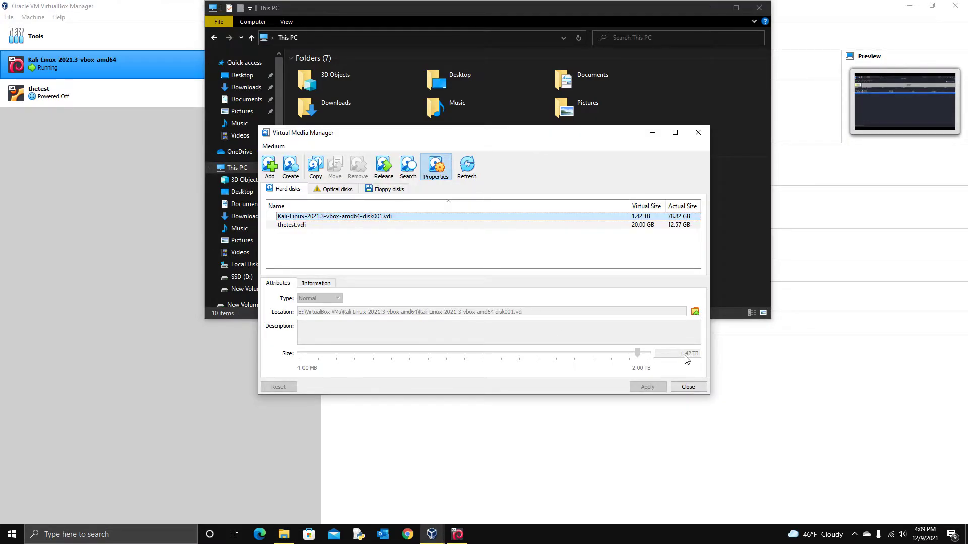
{"action": "left_click", "coordinate": [736, 265]}
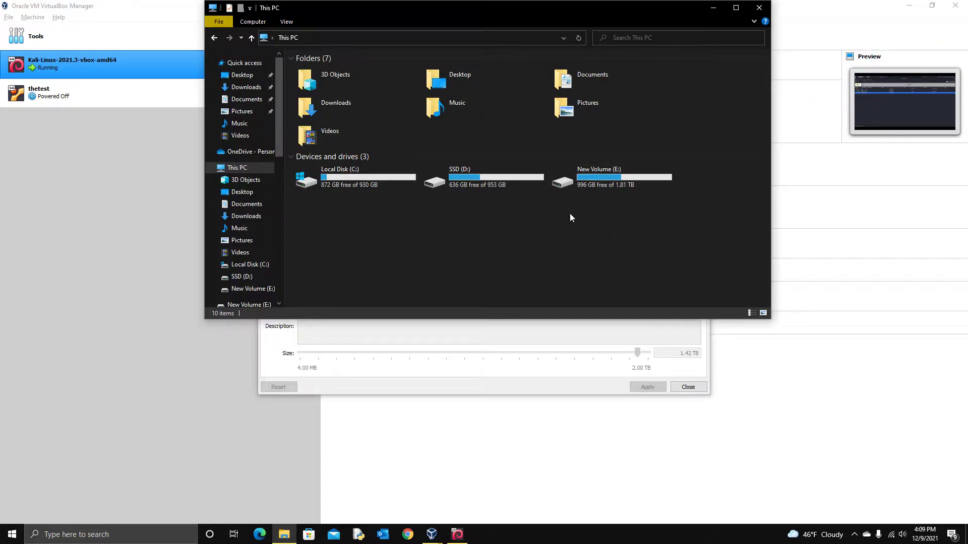
{"action": "left_click", "coordinate": [550, 335]}
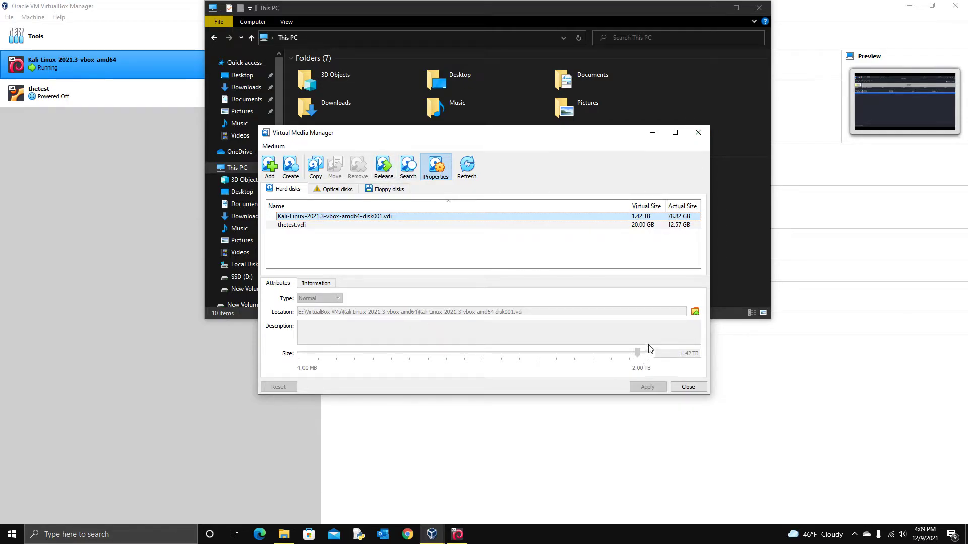
{"action": "left_click", "coordinate": [688, 386]}
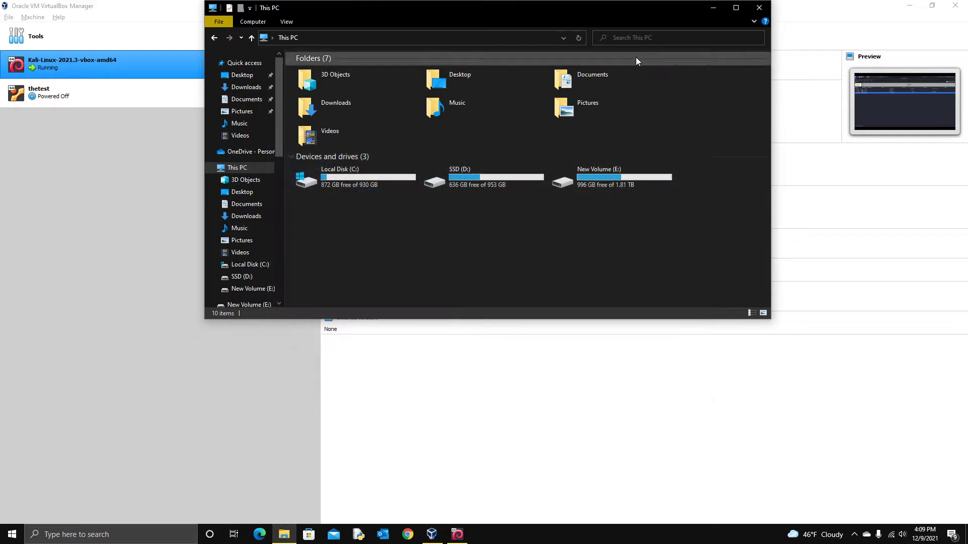
{"action": "left_click", "coordinate": [760, 7]}
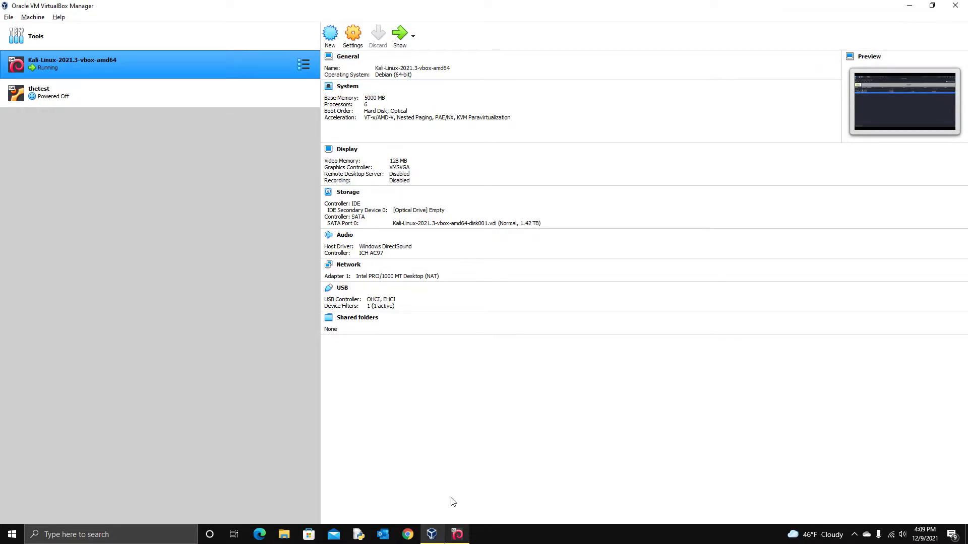
Step: Return to the Kali VM and restore GParted to a smaller window showing 1.33 TiB unallocated
{"action": "left_click", "coordinate": [465, 531]}
{"action": "left_click_drag", "start_coordinate": [437, 49], "coordinate": [443, 24]}
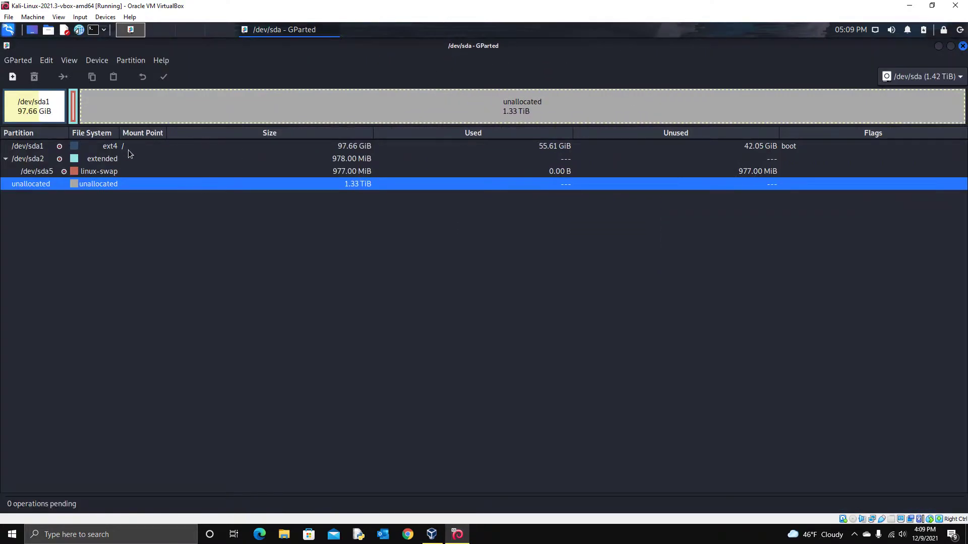
{"action": "left_click", "coordinate": [9, 31]}
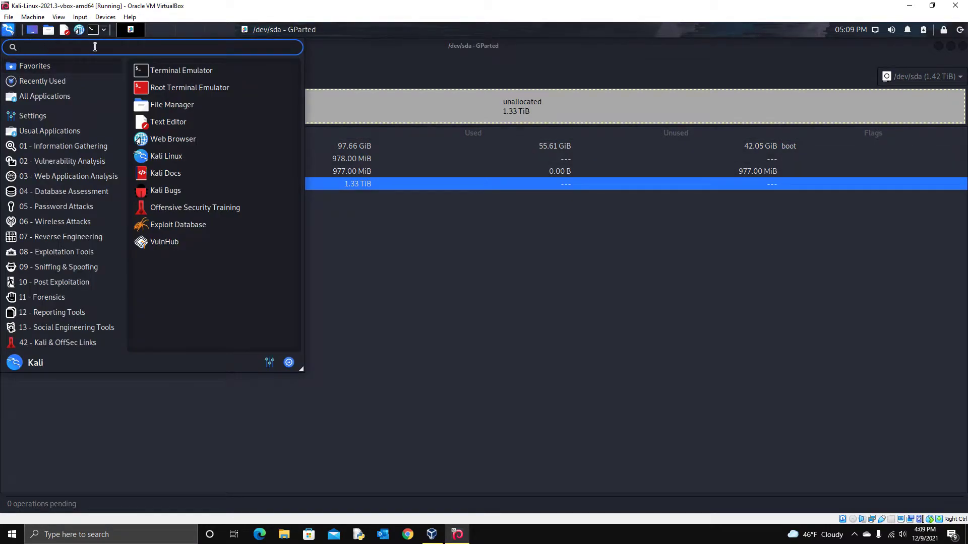
{"action": "type", "text": "g"}
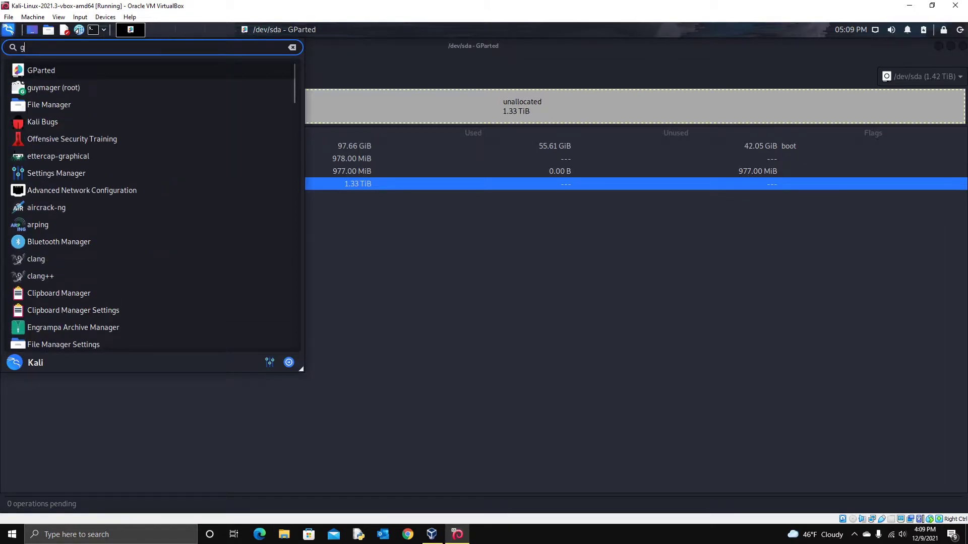
{"action": "left_click", "coordinate": [337, 64]}
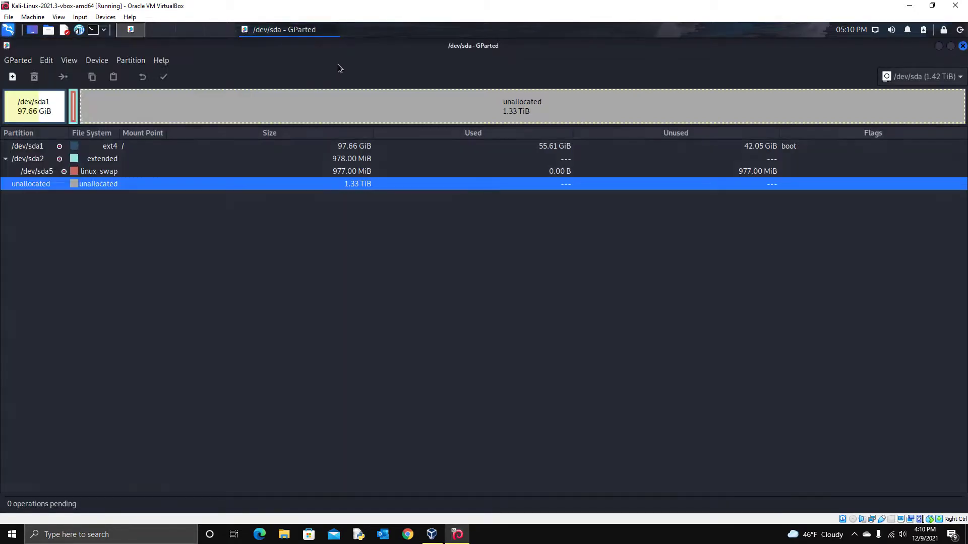
{"action": "left_click_drag", "start_coordinate": [330, 45], "coordinate": [363, 24]}
Step: Expand /dev/sda2, run Swapoff on /dev/sda5, then select the 1.33 TiB unallocated space
{"action": "left_click", "coordinate": [99, 172]}
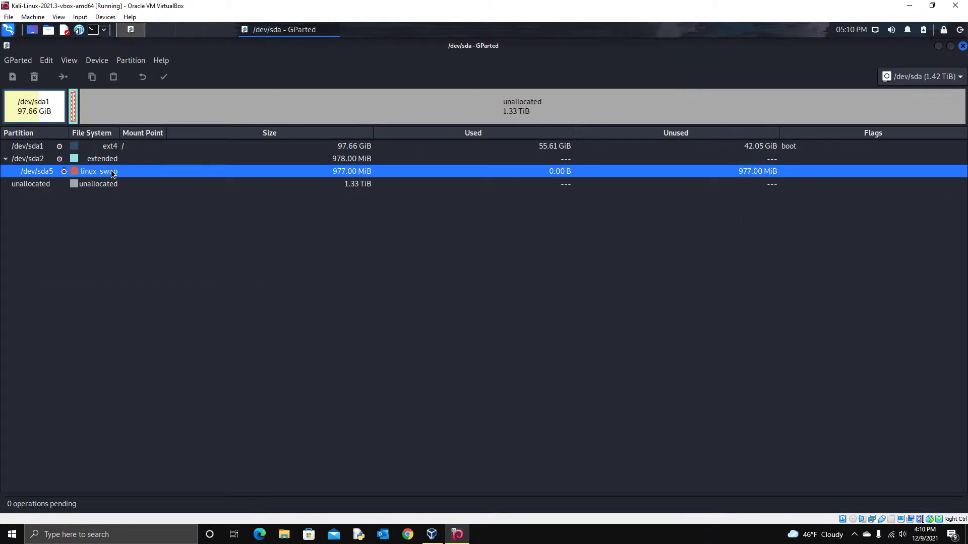
{"action": "left_click", "coordinate": [6, 159]}
{"action": "left_click", "coordinate": [6, 159]}
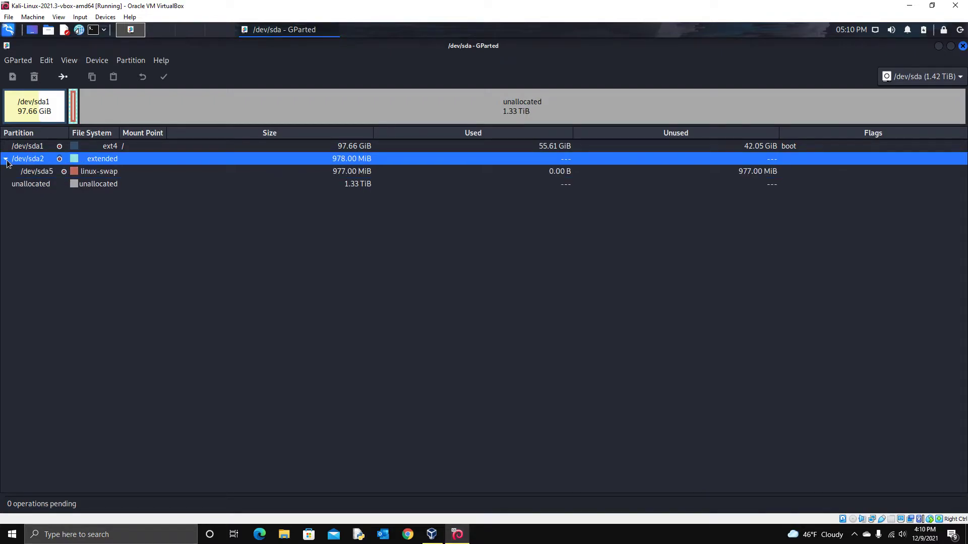
{"action": "left_click", "coordinate": [101, 172]}
{"action": "right_click", "coordinate": [104, 175]}
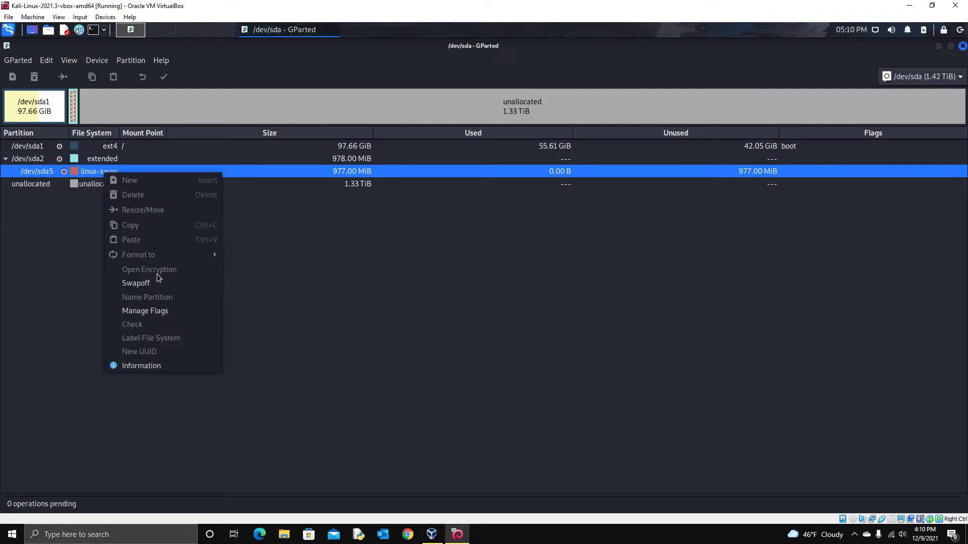
{"action": "left_click", "coordinate": [136, 283]}
{"action": "right_click", "coordinate": [104, 174]}
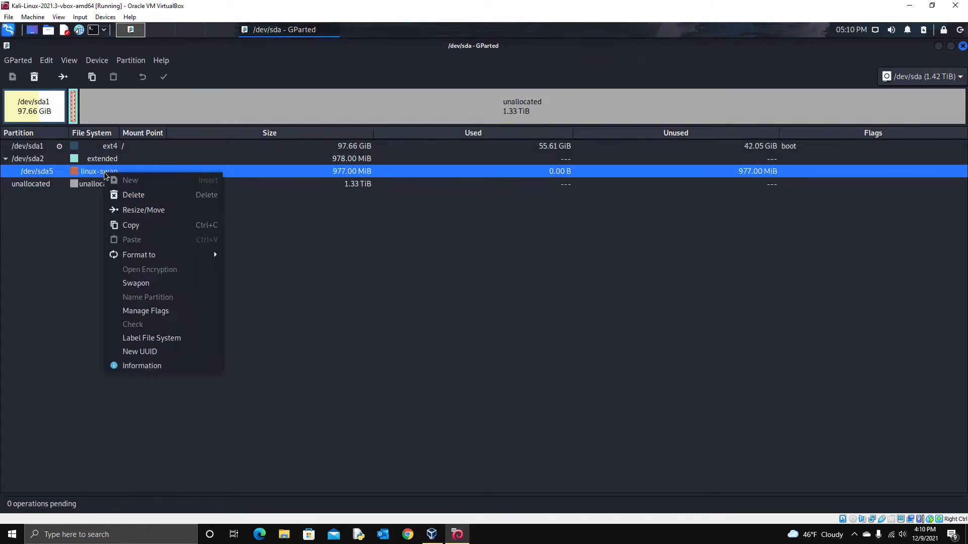
{"action": "left_click", "coordinate": [78, 210]}
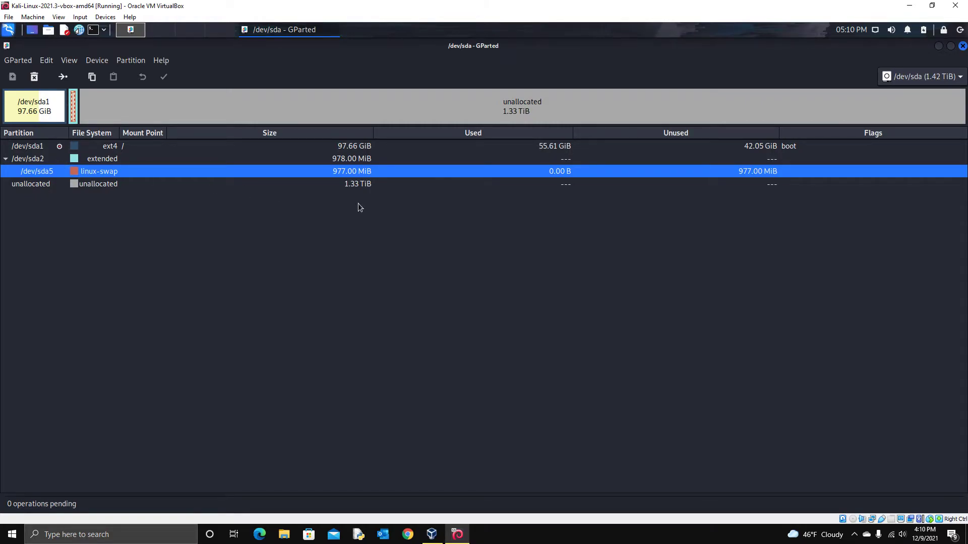
{"action": "left_click", "coordinate": [146, 186]}
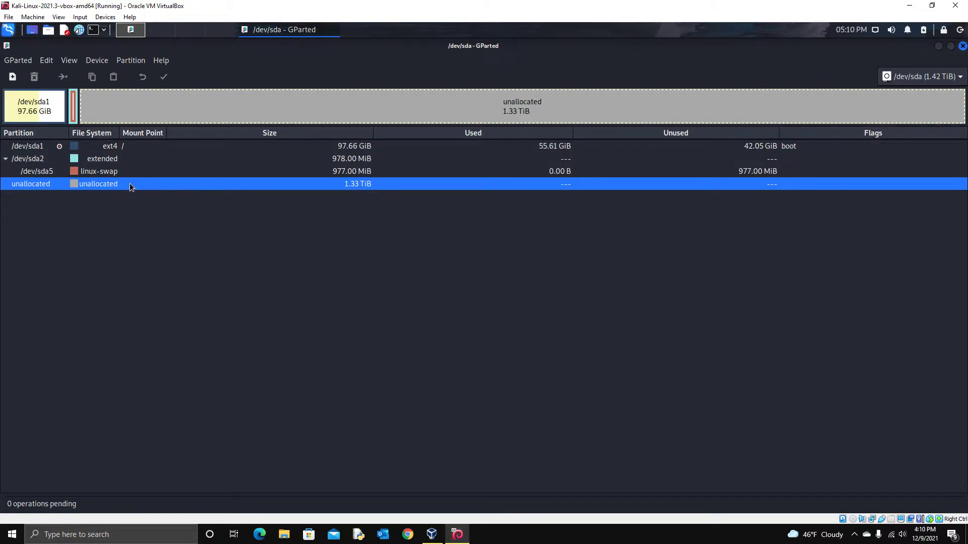
{"action": "right_click", "coordinate": [129, 186]}
Step: Queue New Partition #1 as a 1.33 TiB ext4 primary partition with default settings
{"action": "left_click", "coordinate": [171, 192]}
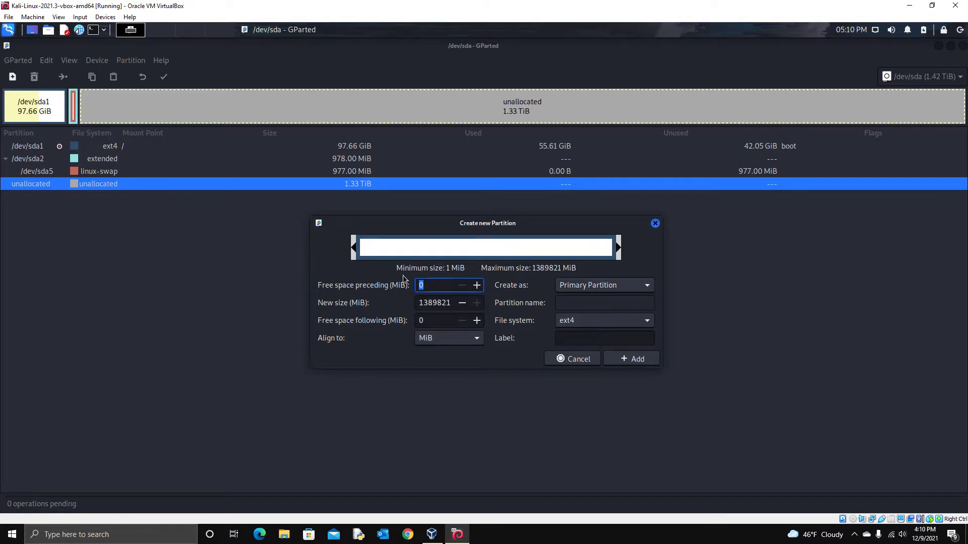
{"action": "left_click", "coordinate": [621, 359]}
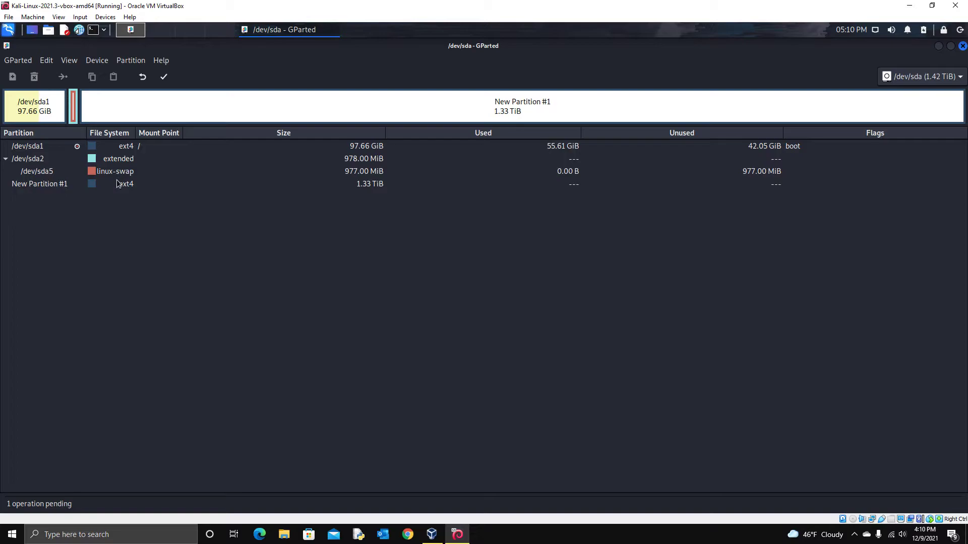
{"action": "left_click", "coordinate": [307, 185]}
{"action": "right_click", "coordinate": [307, 185]}
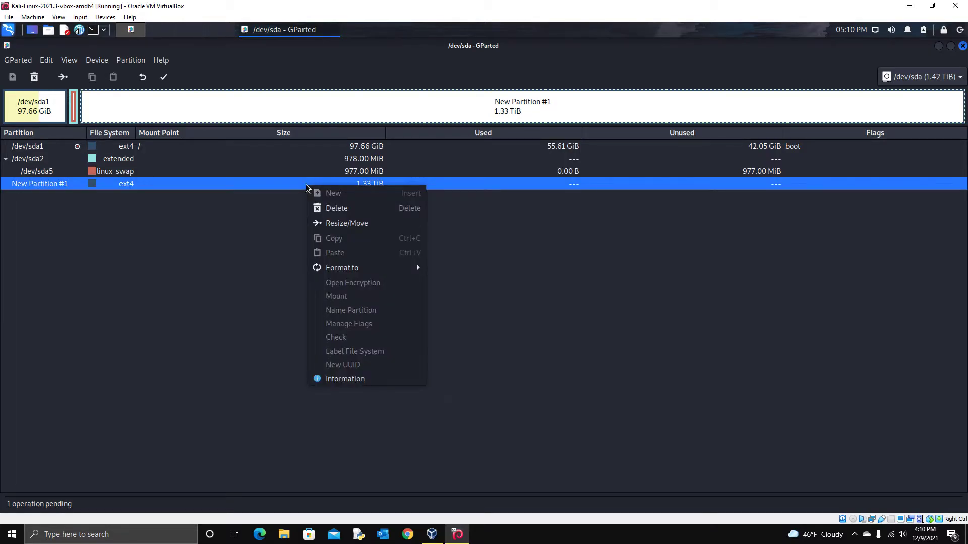
Step: Resize New Partition #1 to 1015.45 GiB with 350000 MiB free space preceding it
{"action": "left_click", "coordinate": [367, 225]}
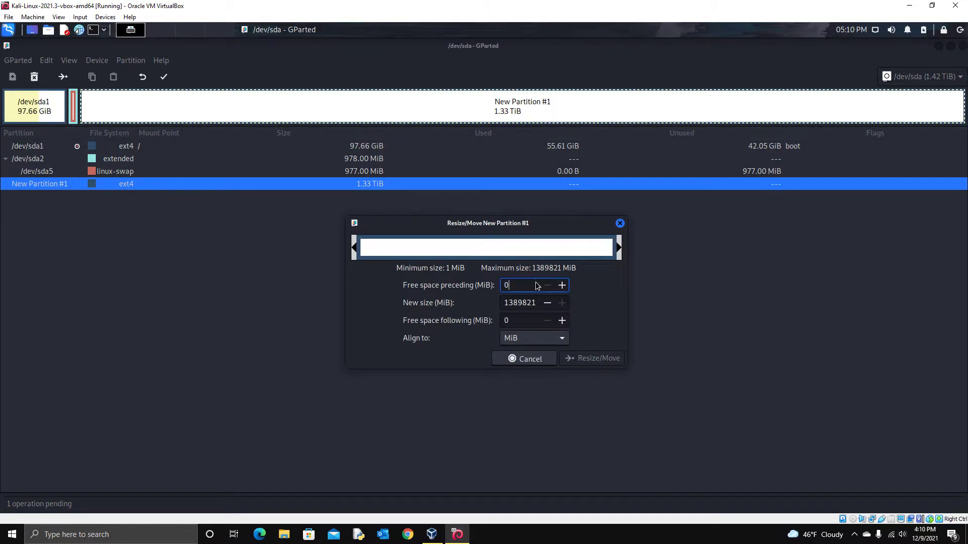
{"action": "key", "text": "BackSpace"}
{"action": "key", "text": "Return"}
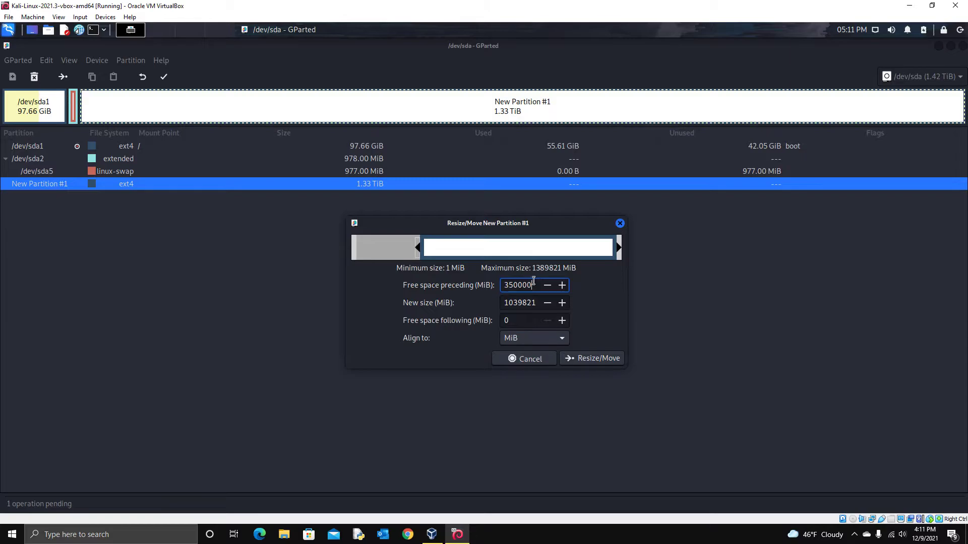
{"action": "left_click", "coordinate": [609, 360]}
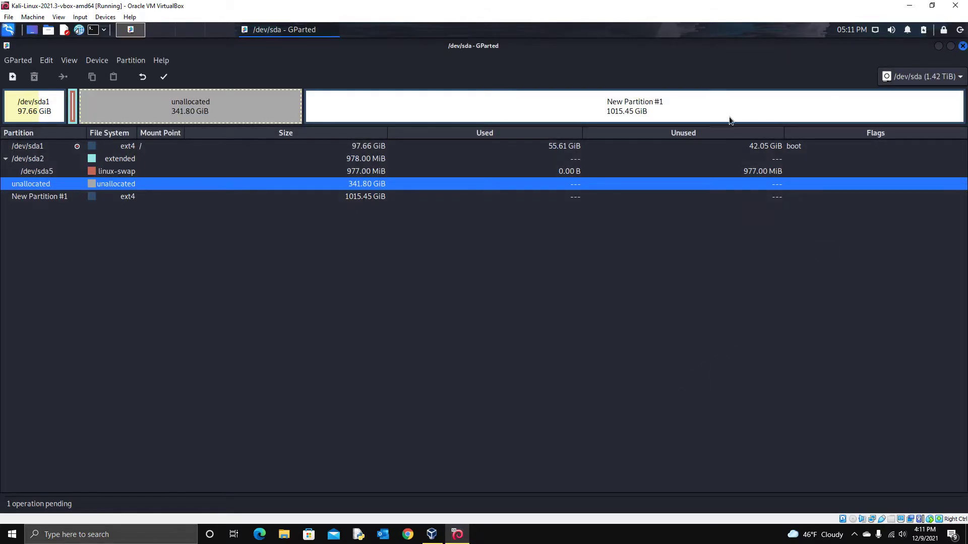
{"action": "left_click", "coordinate": [342, 196]}
{"action": "left_click", "coordinate": [179, 184]}
{"action": "left_click", "coordinate": [117, 159]}
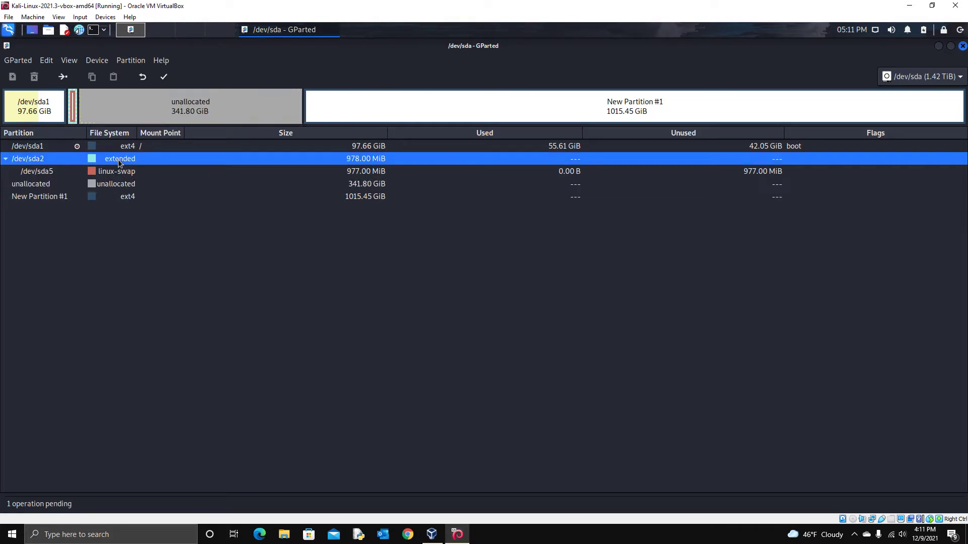
{"action": "right_click", "coordinate": [133, 160]}
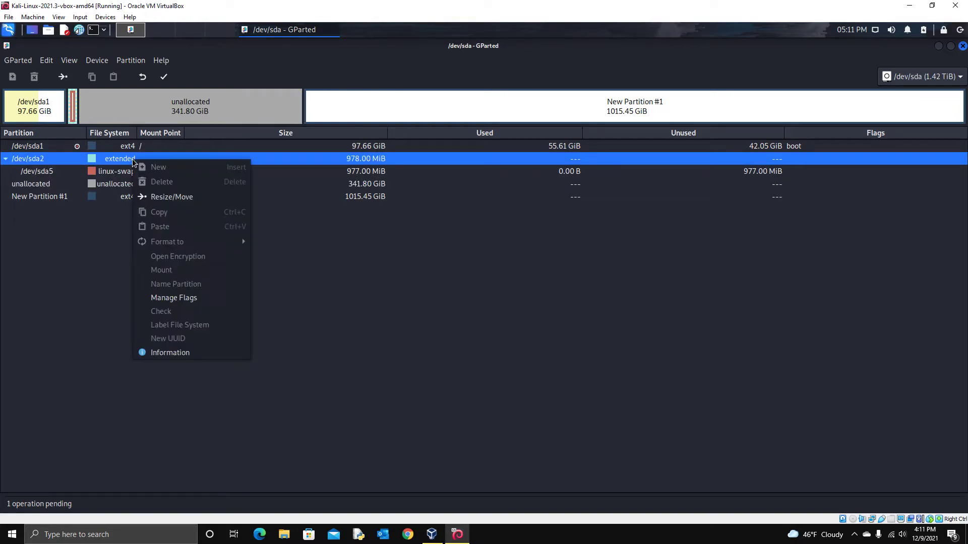
Step: Extend /dev/sda2 over the following free space to 342.75 GiB
{"action": "left_click", "coordinate": [166, 198]}
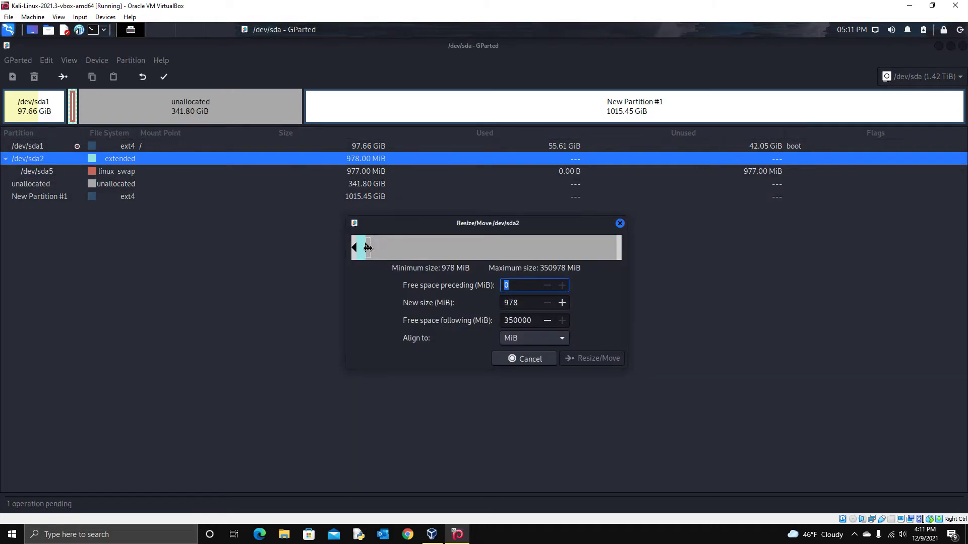
{"action": "left_click_drag", "start_coordinate": [367, 246], "coordinate": [648, 251]}
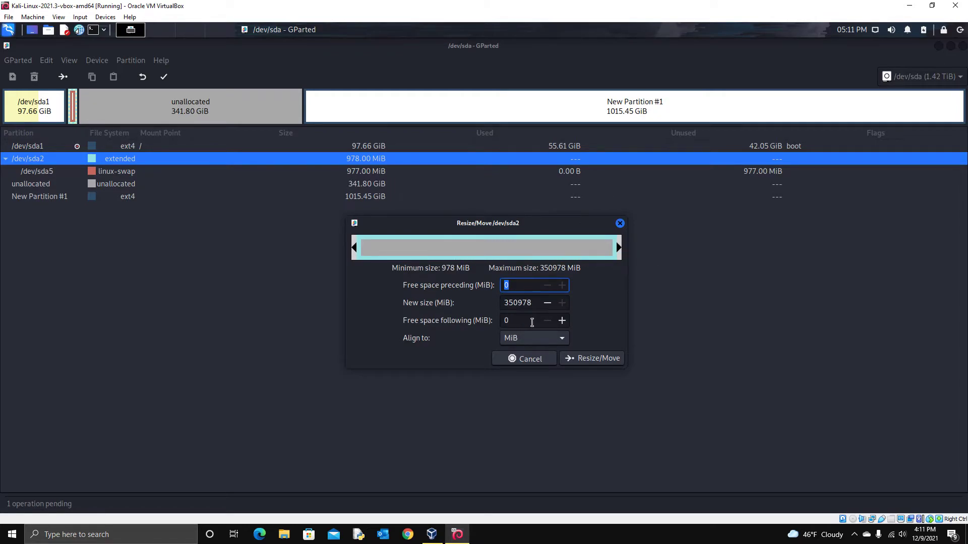
{"action": "left_click", "coordinate": [600, 358]}
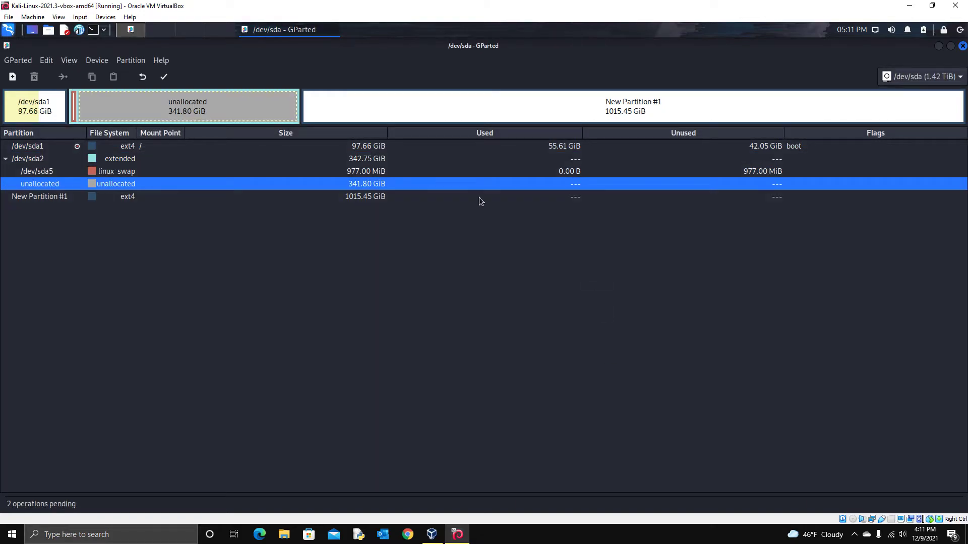
Step: Grow the /dev/sda5 swap to fill the extended partition at 342.75 GiB
{"action": "left_click", "coordinate": [127, 174]}
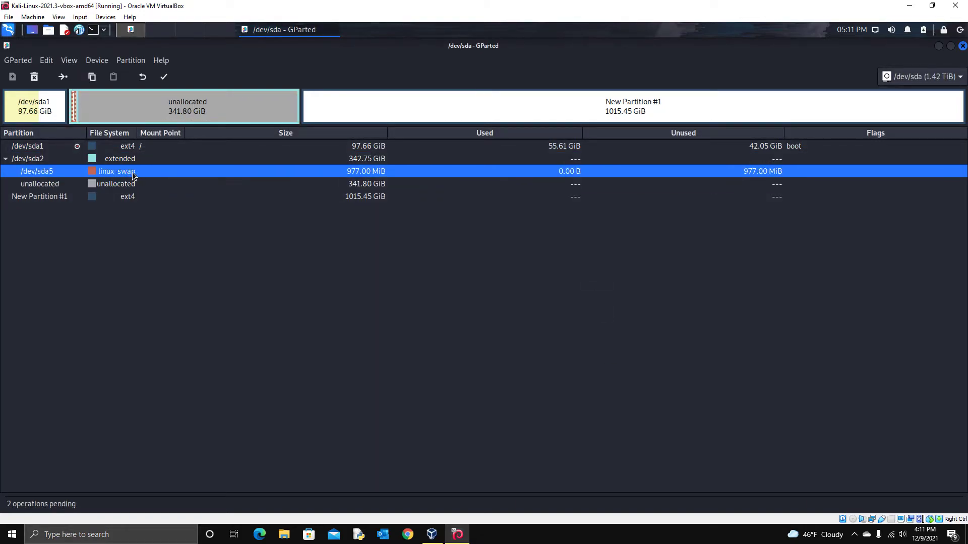
{"action": "right_click", "coordinate": [143, 172]}
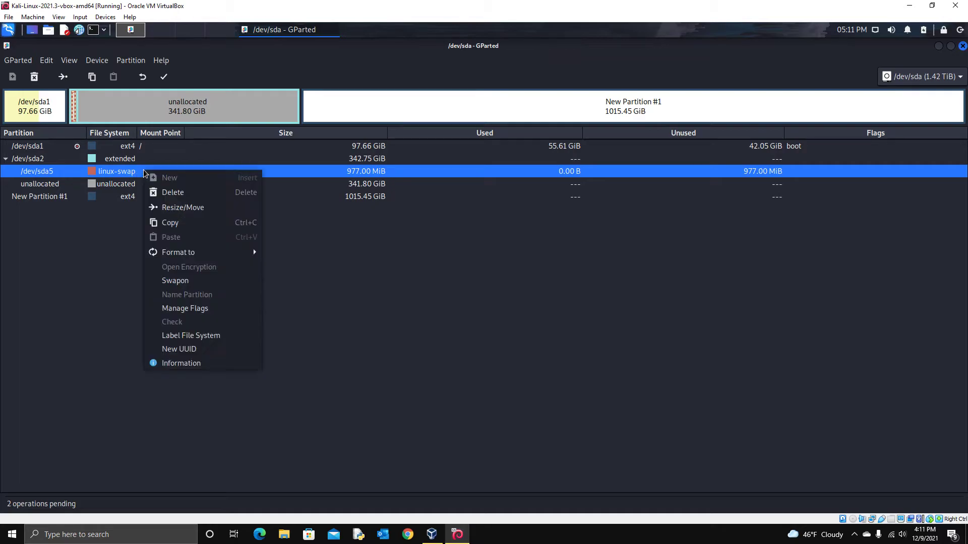
{"action": "left_click", "coordinate": [192, 215]}
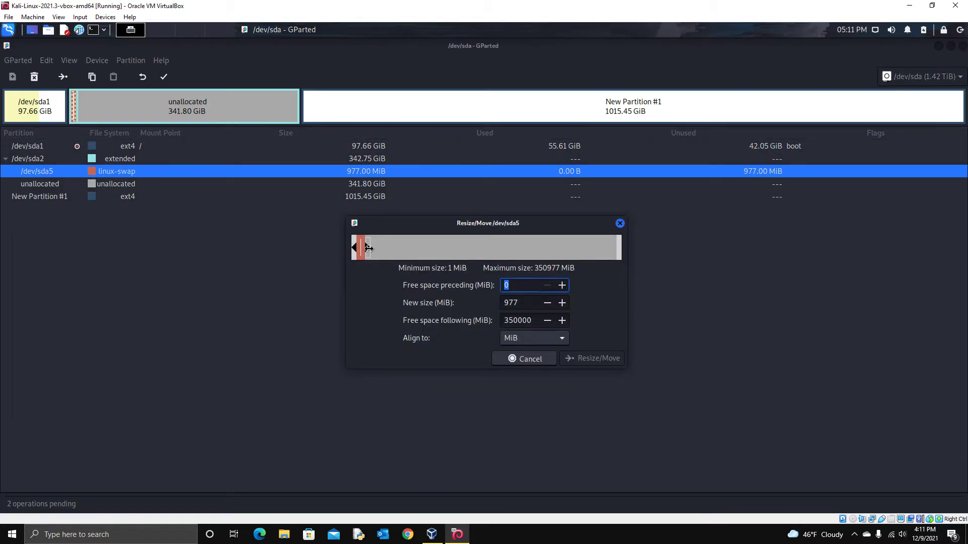
{"action": "left_click_drag", "start_coordinate": [369, 248], "coordinate": [666, 259]}
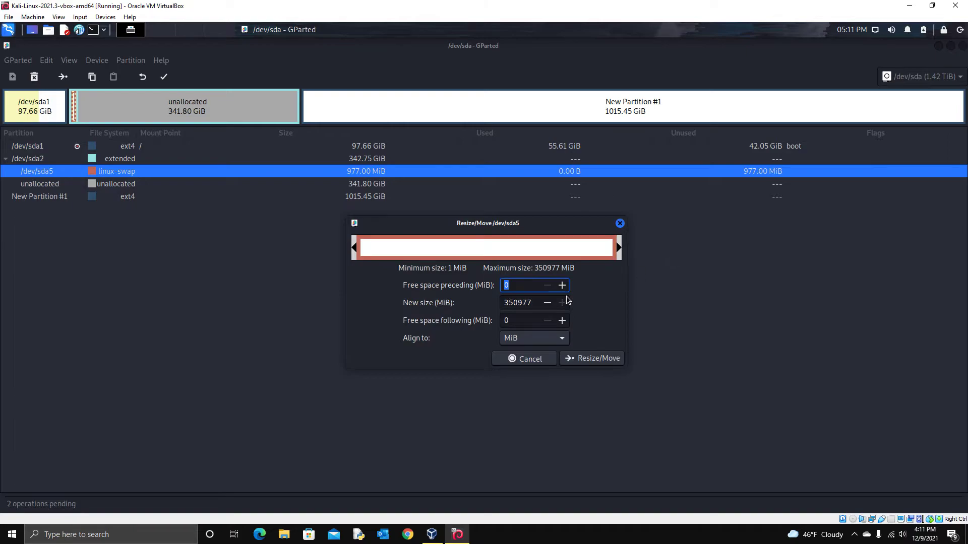
{"action": "left_click", "coordinate": [605, 360]}
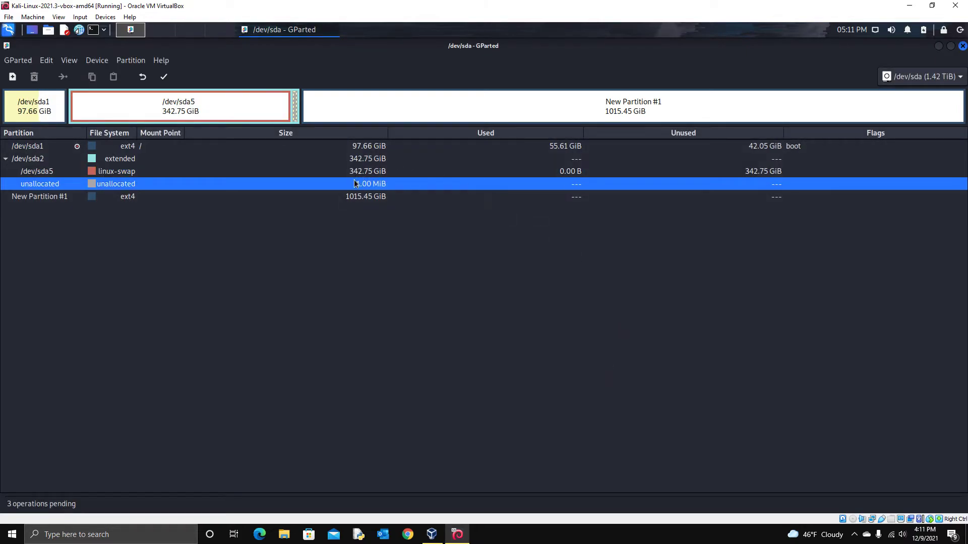
{"action": "left_click", "coordinate": [194, 172]}
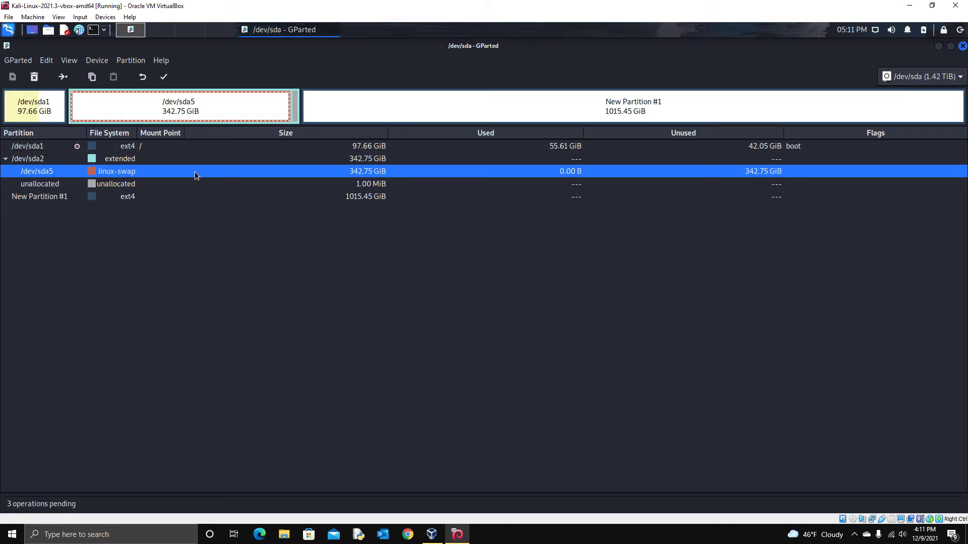
Step: Set 349999 MiB free space preceding /dev/sda5, shrinking the swap to 978 MiB
{"action": "right_click", "coordinate": [195, 171]}
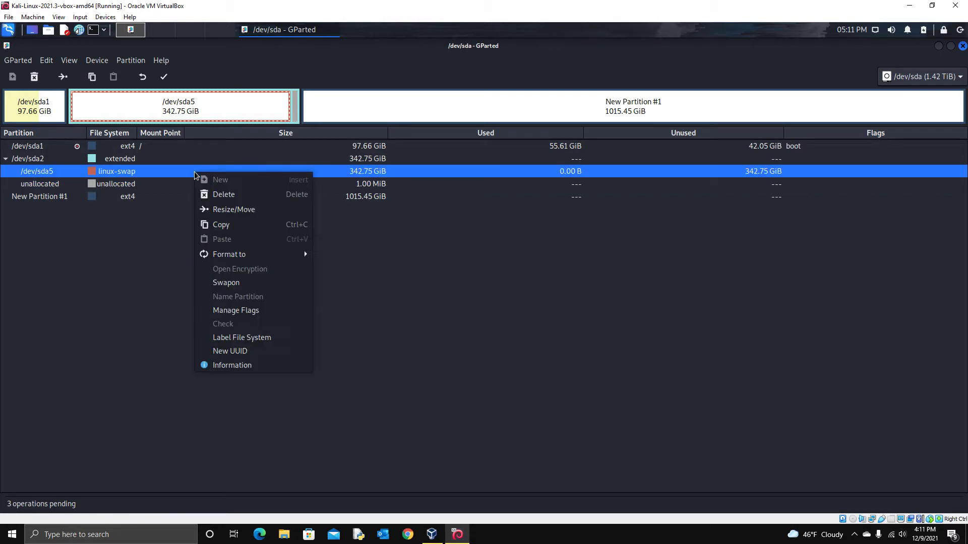
{"action": "left_click", "coordinate": [271, 211]}
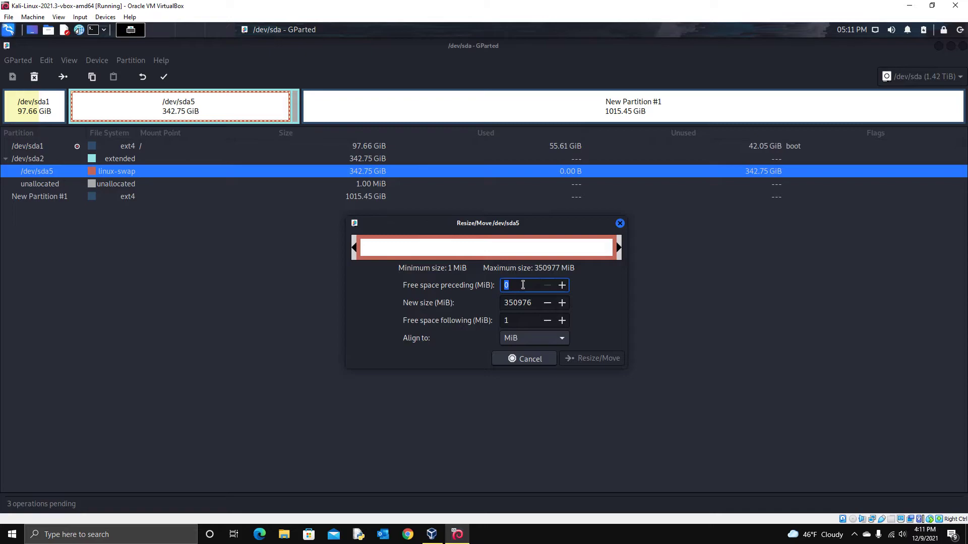
{"action": "left_click", "coordinate": [523, 285]}
{"action": "key", "text": "BackSpace"}
{"action": "type", "text": "349999"}
{"action": "key", "text": "Return"}
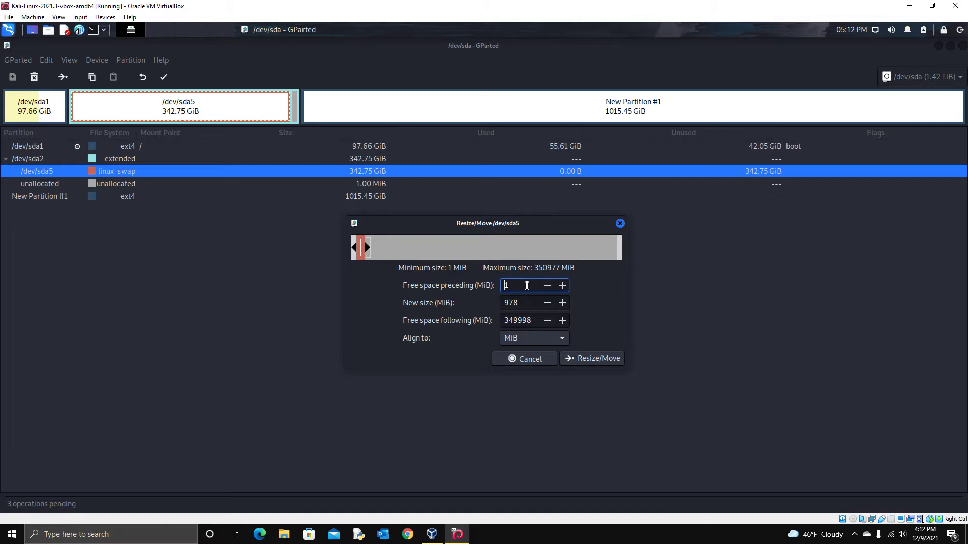
{"action": "left_click", "coordinate": [529, 320]}
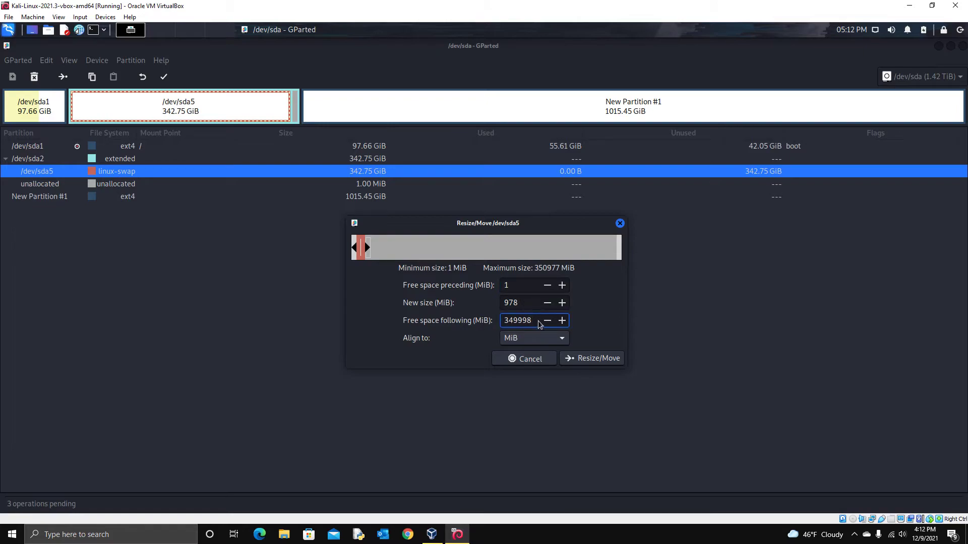
Step: Change the preceding space to 349998 MiB to move swap to the end, confirming the warning
{"action": "left_click", "coordinate": [530, 285]}
{"action": "key", "text": "BackSpace"}
{"action": "type", "text": "349998"}
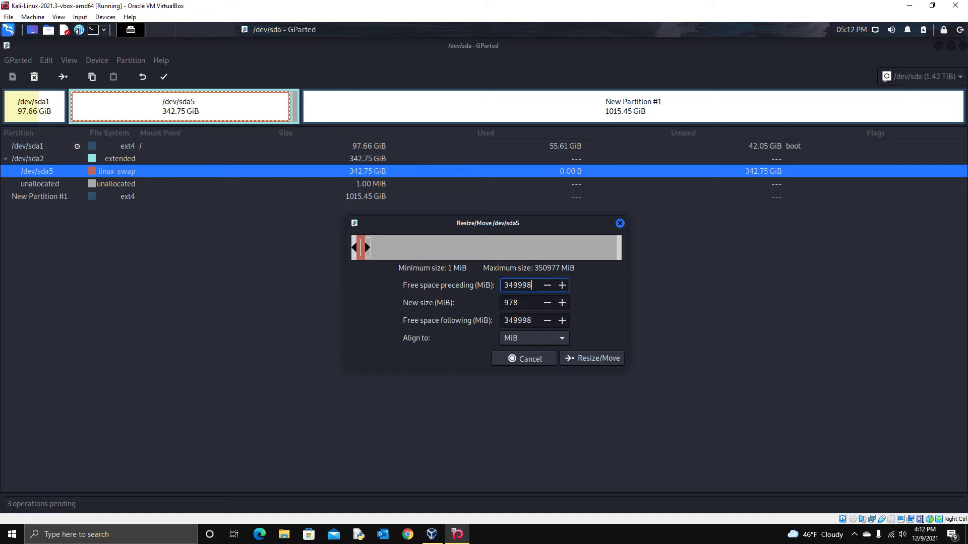
{"action": "key", "text": "Return"}
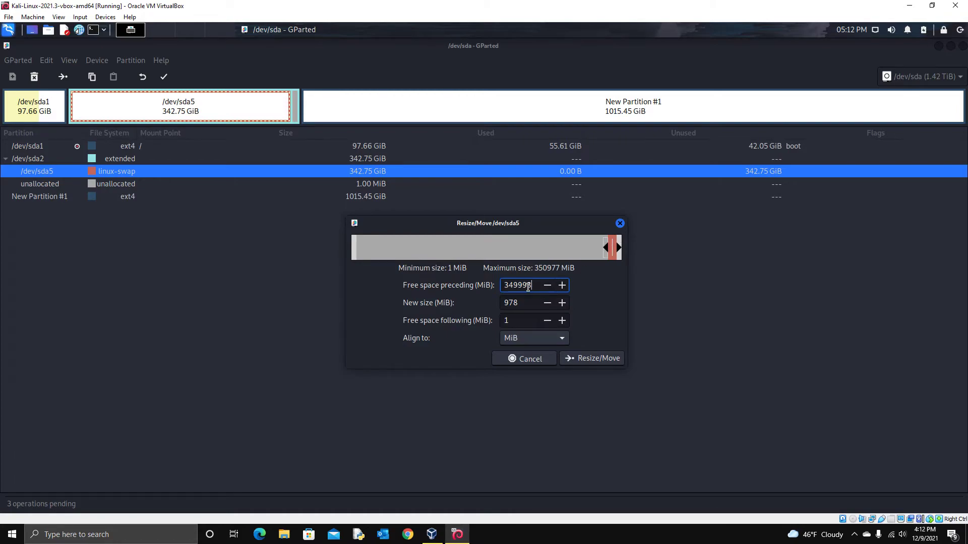
{"action": "left_click", "coordinate": [604, 361]}
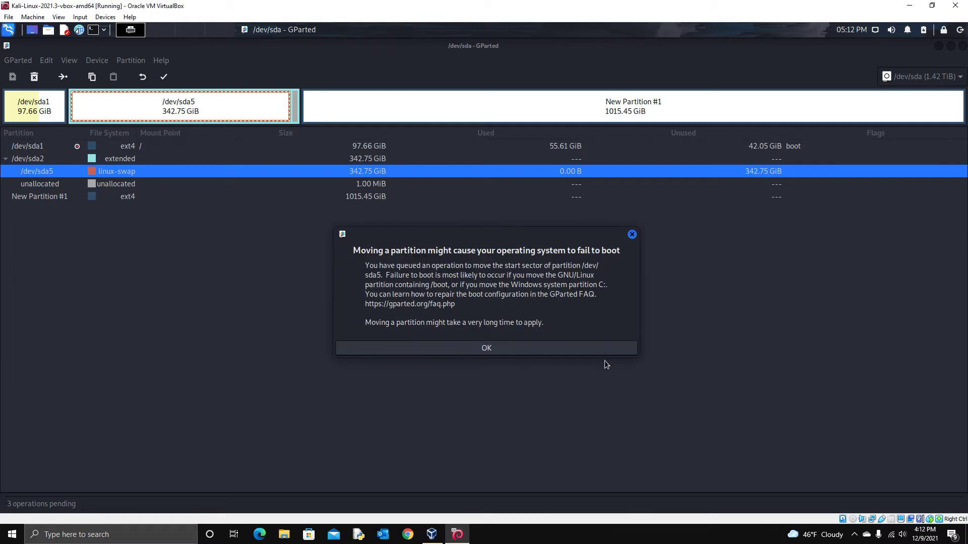
{"action": "left_click", "coordinate": [497, 348]}
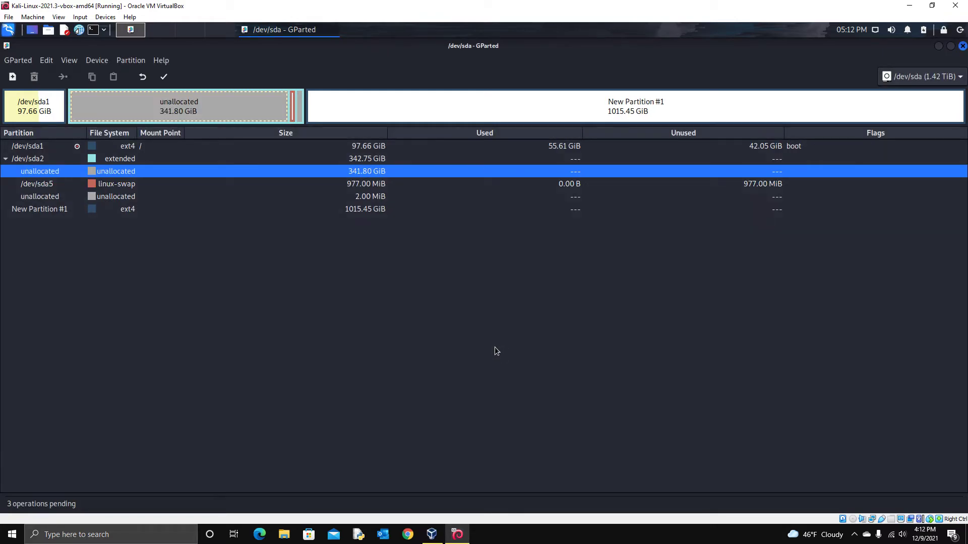
Step: Shrink extended partition /dev/sda2 to 980 MiB by setting 349998 MiB free space preceding
{"action": "left_click", "coordinate": [352, 184]}
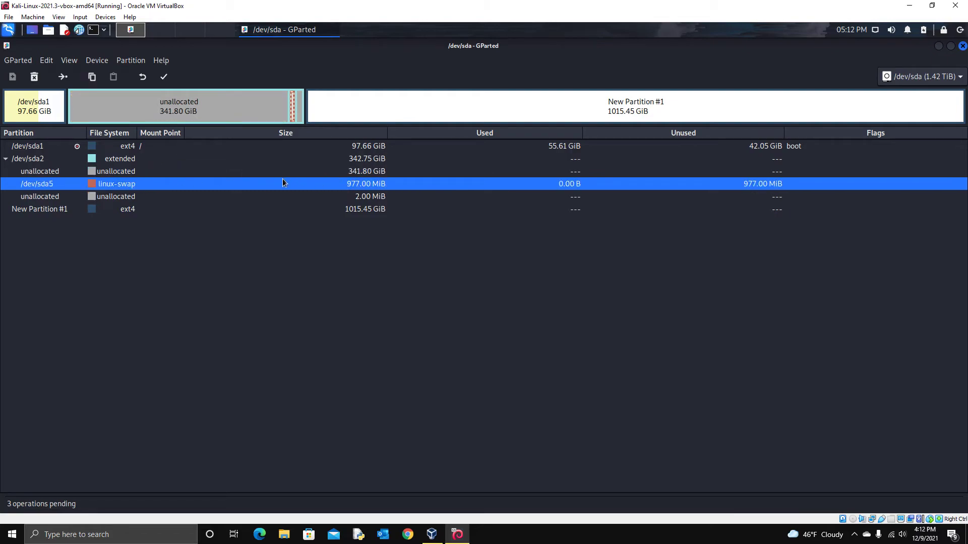
{"action": "left_click", "coordinate": [326, 172]}
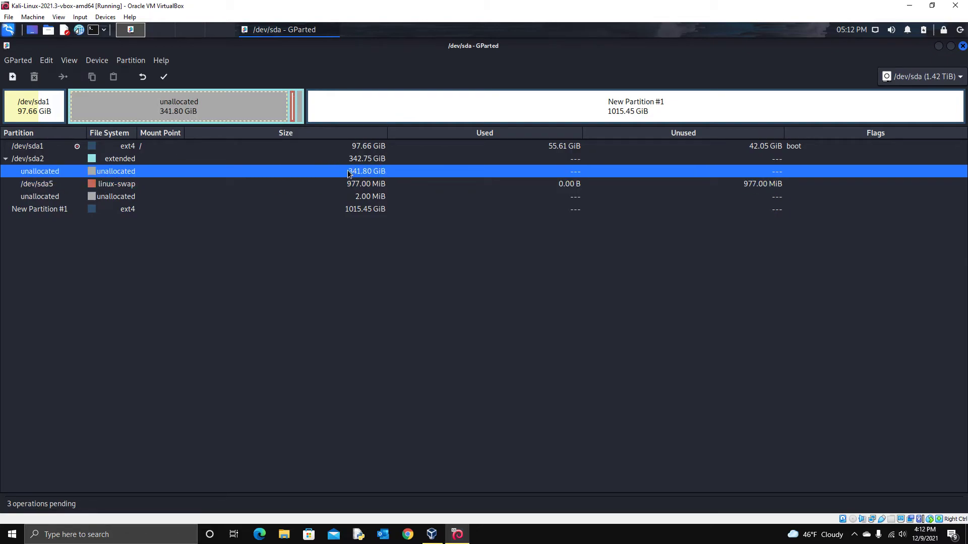
{"action": "left_click", "coordinate": [304, 160]}
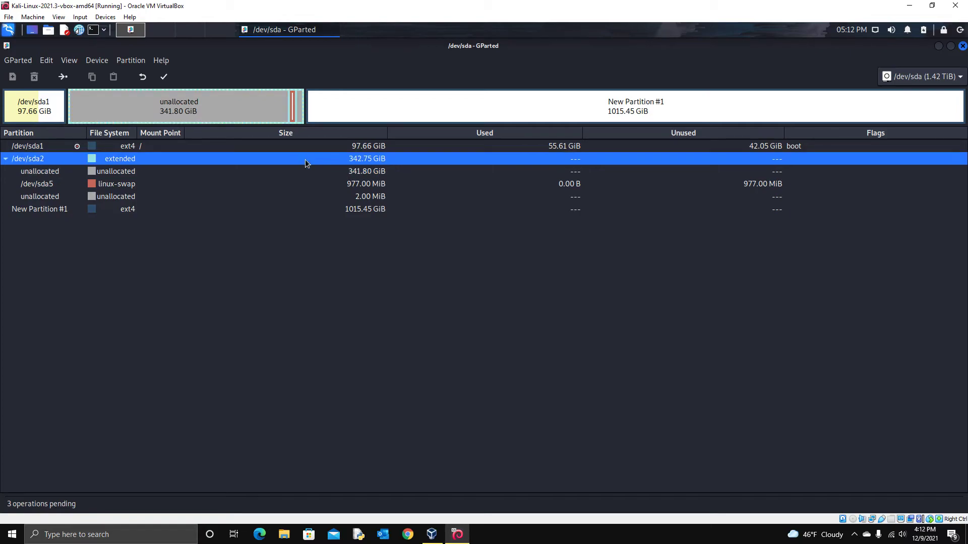
{"action": "right_click", "coordinate": [120, 158]}
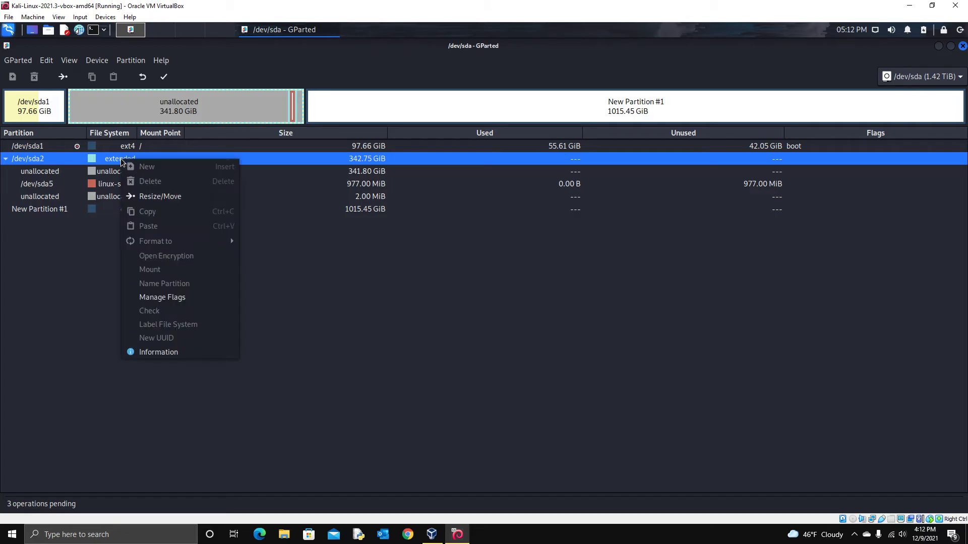
{"action": "left_click", "coordinate": [183, 196]}
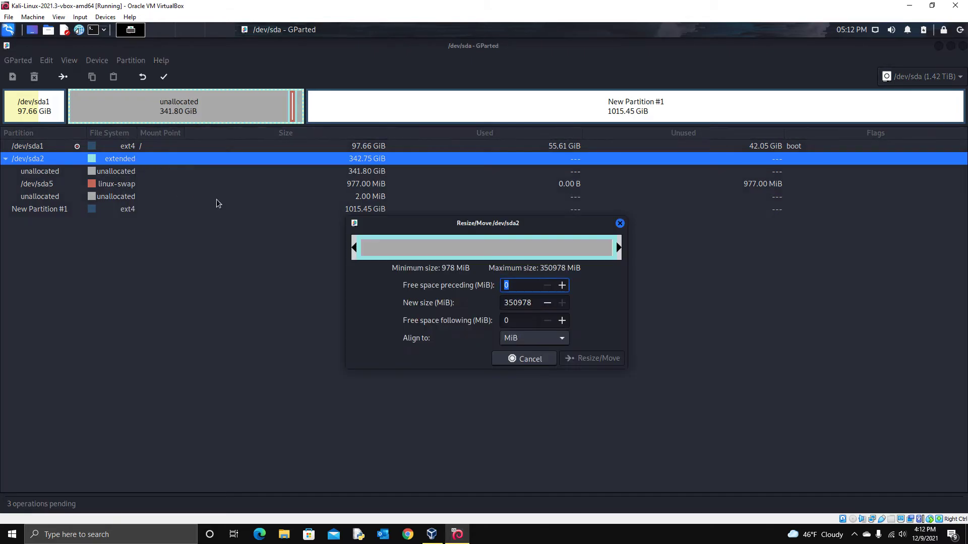
{"action": "left_click", "coordinate": [519, 290]}
{"action": "key", "text": "BackSpace"}
{"action": "type", "text": "349998"}
{"action": "key", "text": "Return"}
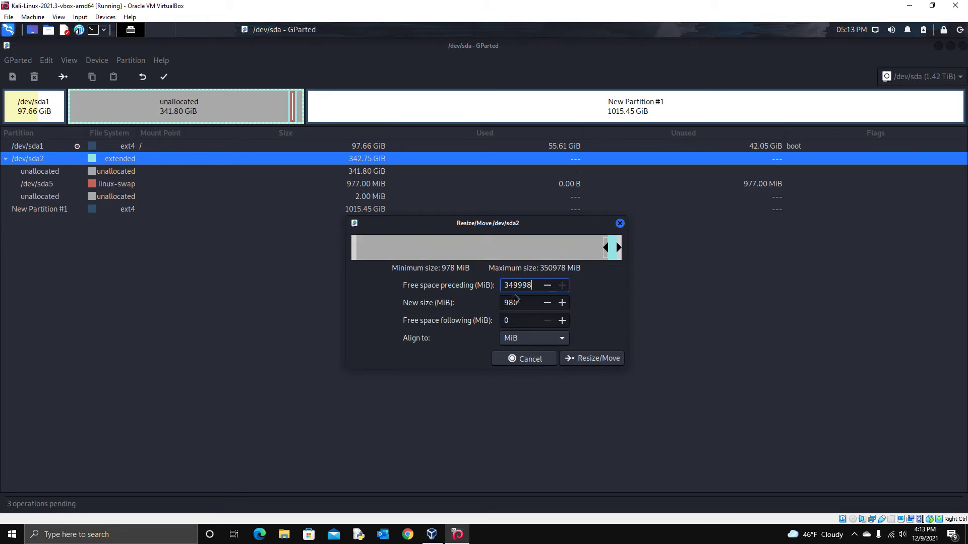
{"action": "left_click", "coordinate": [597, 358]}
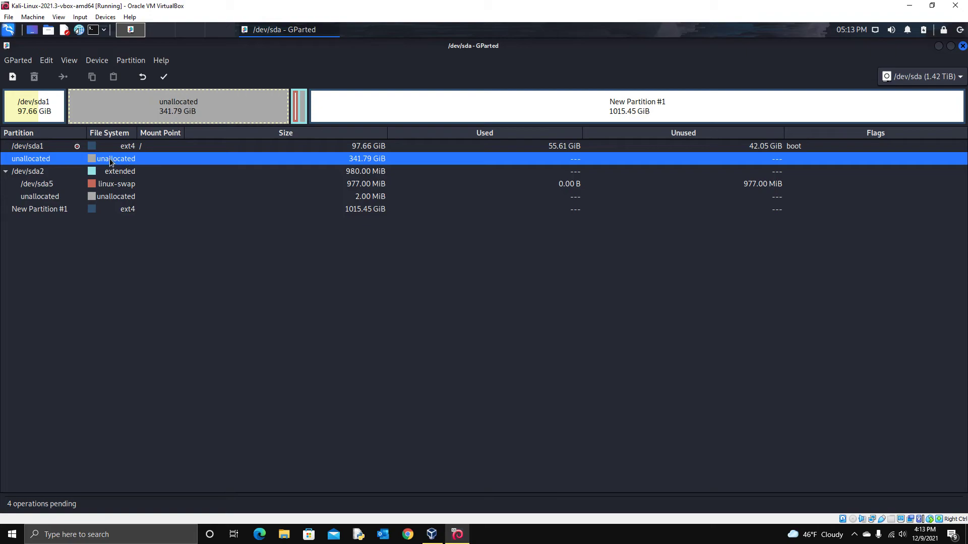
Step: Resize /dev/sda1 to 449999 MiB (439.45 GiB), filling all the freed unallocated space
{"action": "left_click", "coordinate": [138, 184]}
{"action": "left_click", "coordinate": [142, 159]}
{"action": "left_click", "coordinate": [165, 143]}
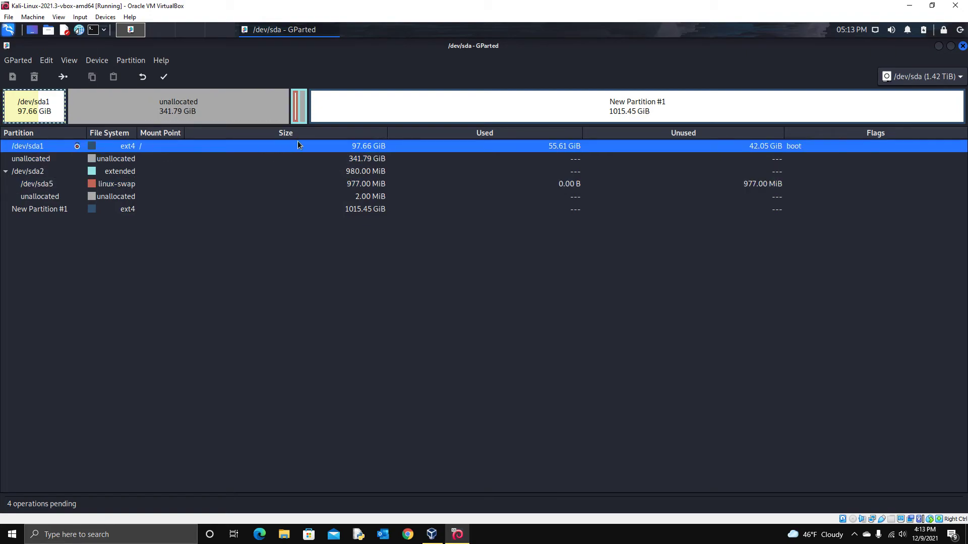
{"action": "right_click", "coordinate": [347, 149]}
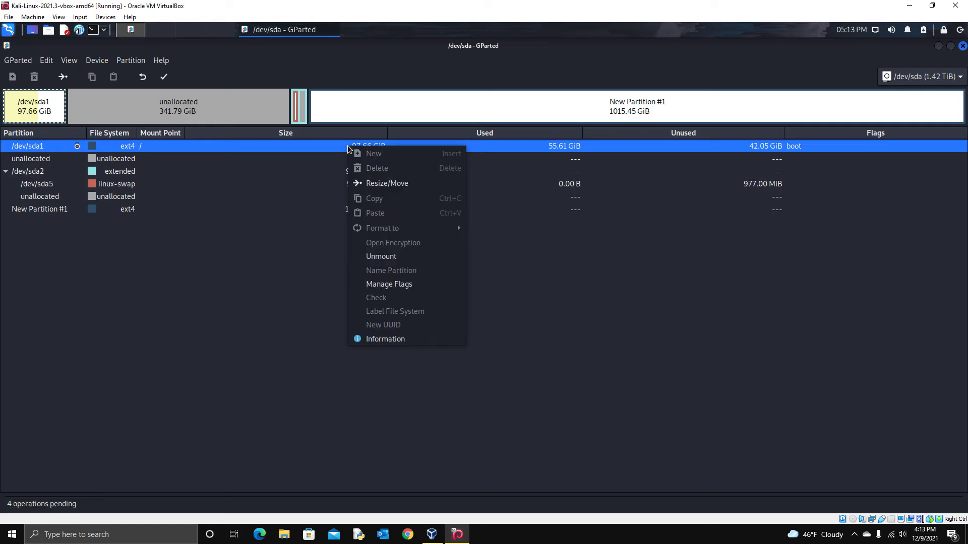
{"action": "left_click", "coordinate": [408, 184]}
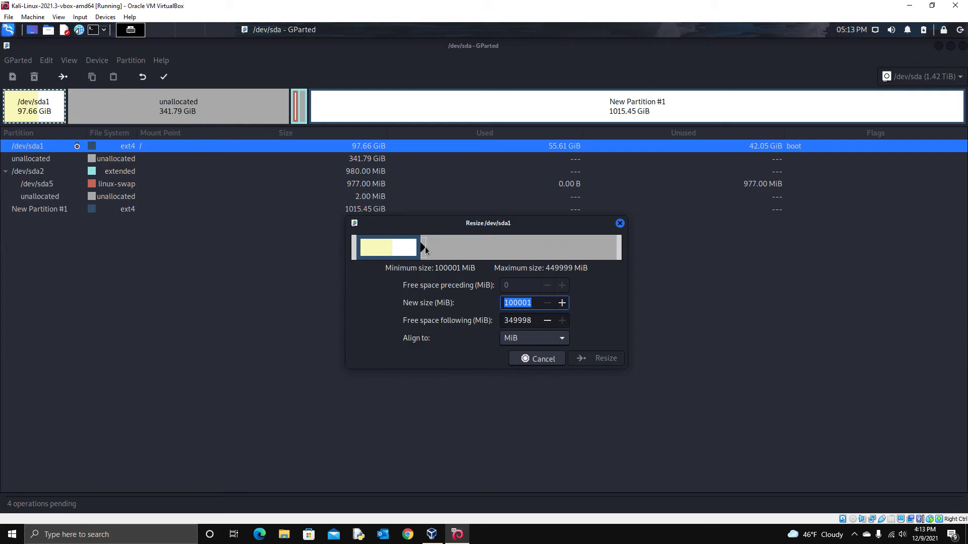
{"action": "left_click_drag", "start_coordinate": [419, 247], "coordinate": [664, 258]}
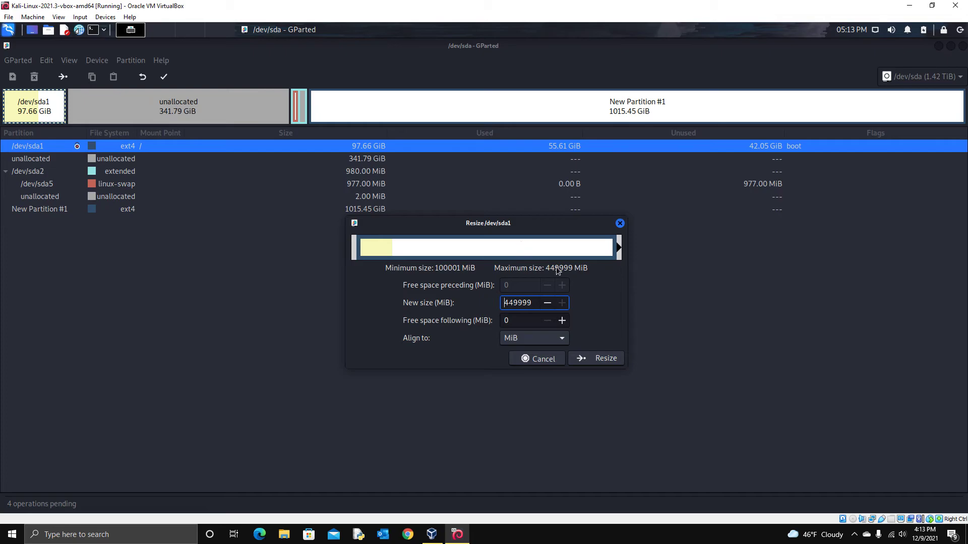
{"action": "left_click", "coordinate": [603, 359]}
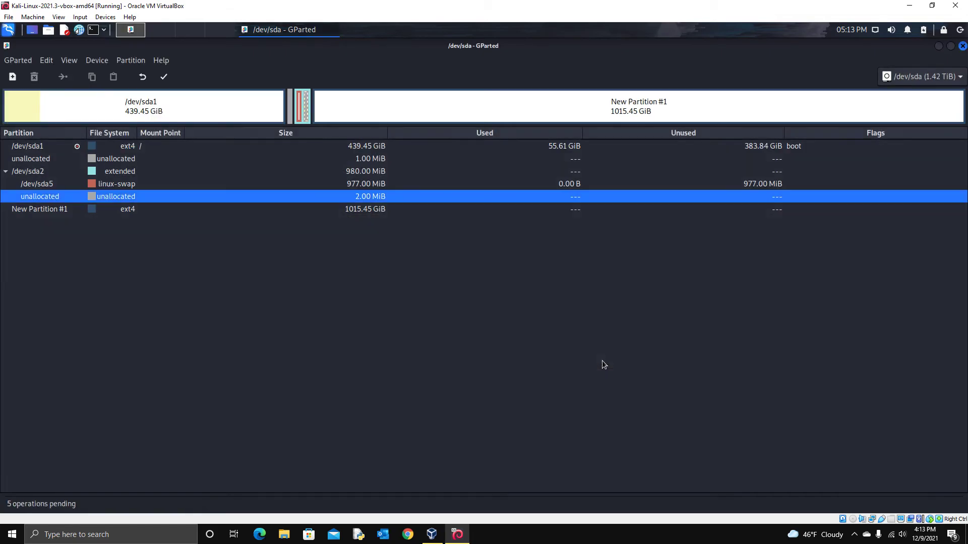
{"action": "left_click", "coordinate": [361, 148]}
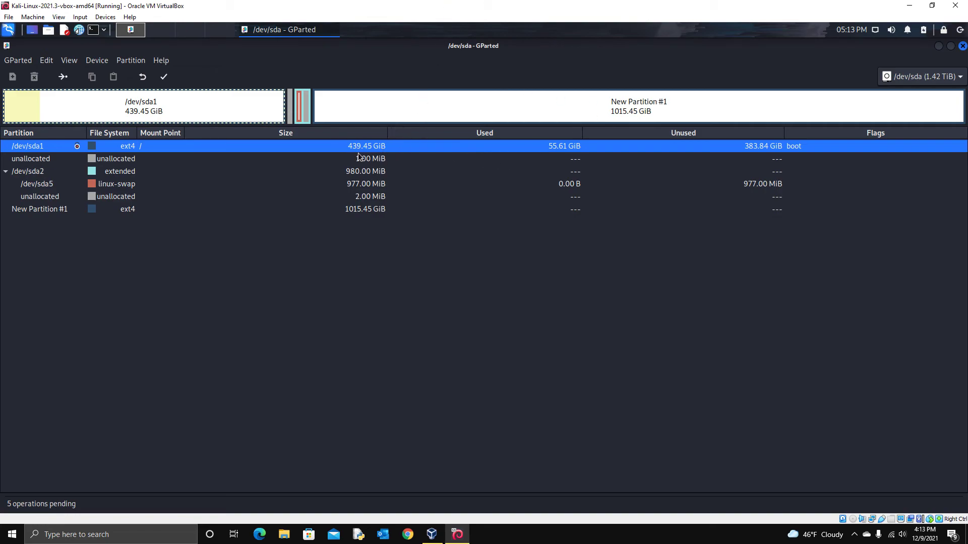
Step: Apply all five pending operations to the disk and close the completion report
{"action": "left_click", "coordinate": [164, 77]}
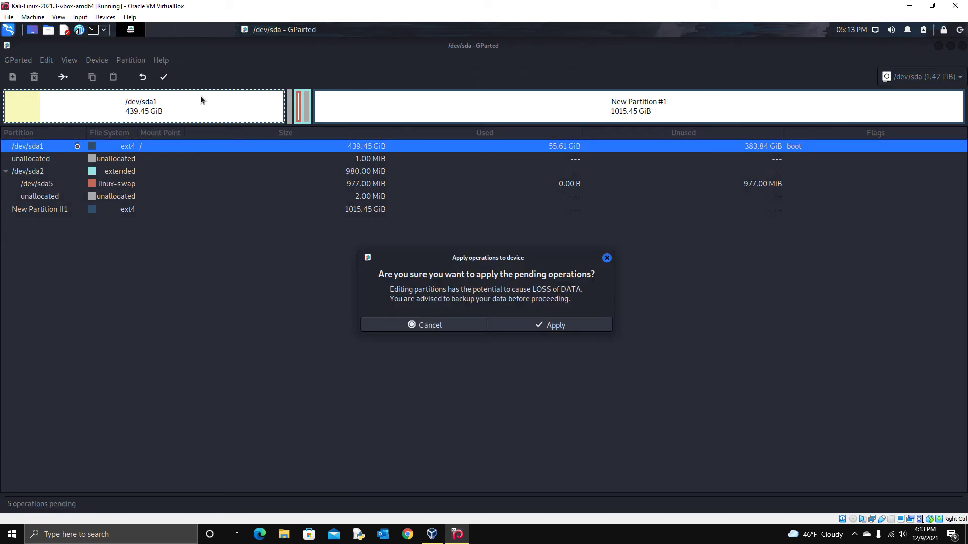
{"action": "left_click", "coordinate": [573, 326]}
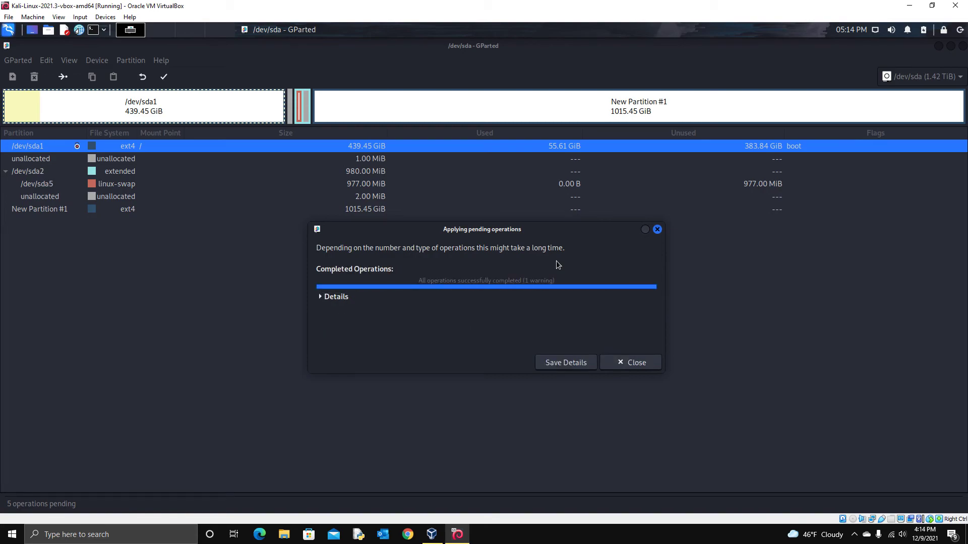
{"action": "left_click", "coordinate": [639, 359]}
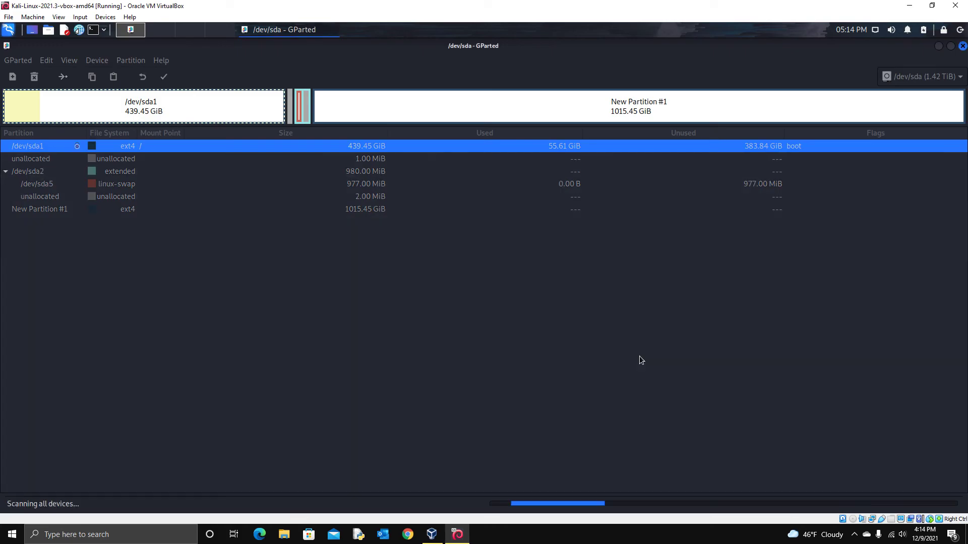
{"action": "left_click", "coordinate": [392, 195]}
{"action": "left_click", "coordinate": [360, 146]}
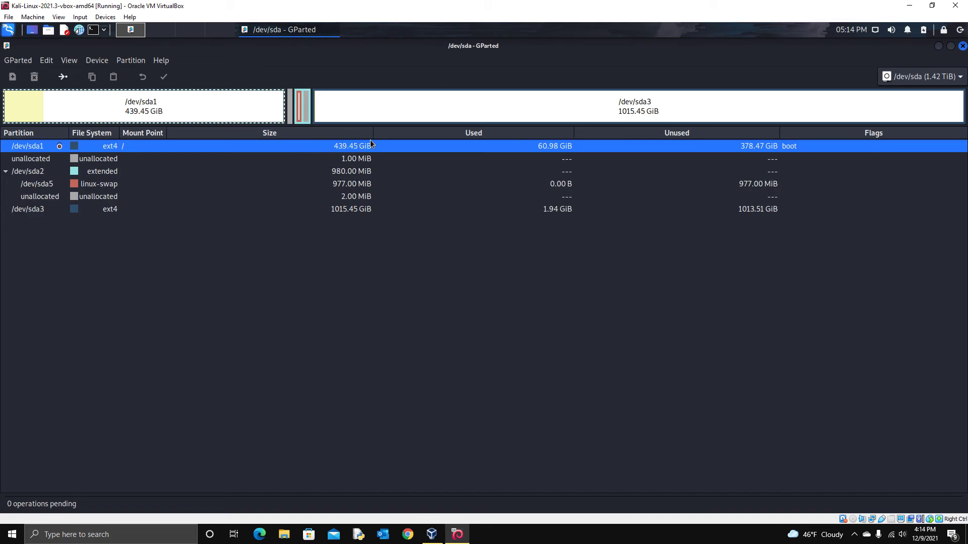
{"action": "left_click", "coordinate": [347, 206]}
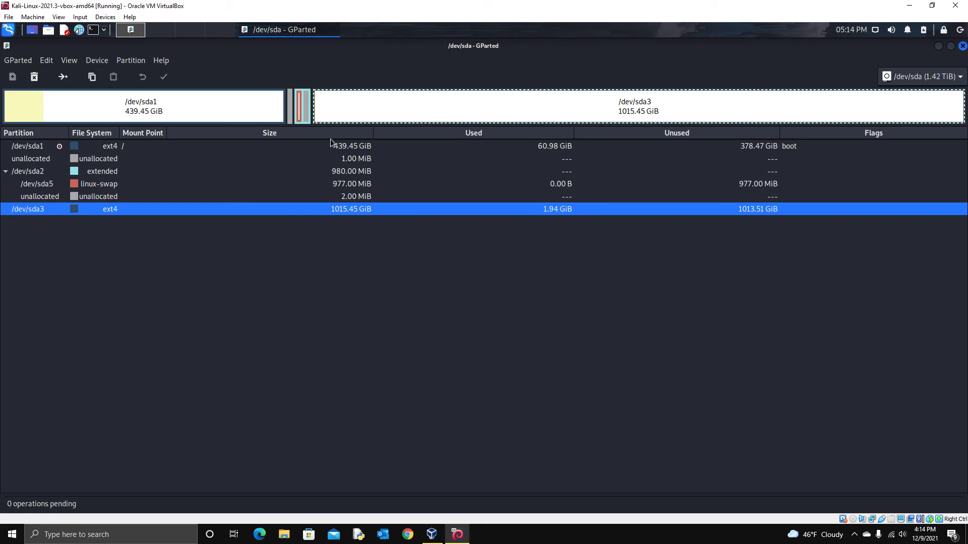
{"action": "left_click", "coordinate": [118, 147]}
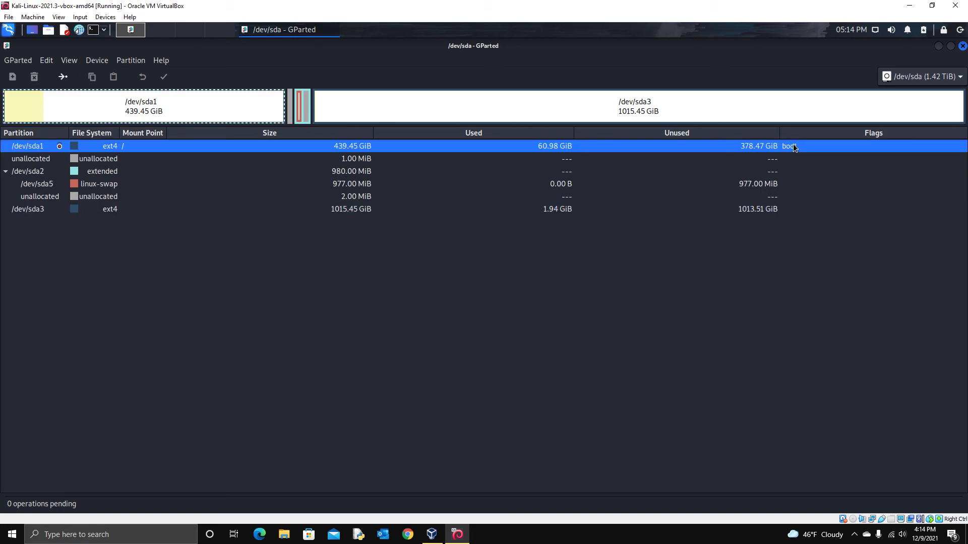
{"action": "right_click", "coordinate": [150, 153]}
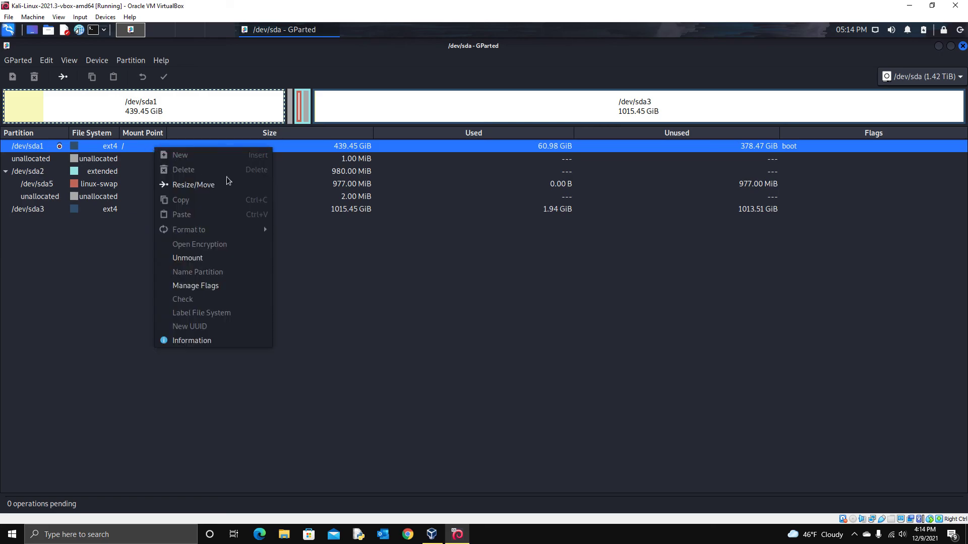
{"action": "left_click", "coordinate": [197, 184]}
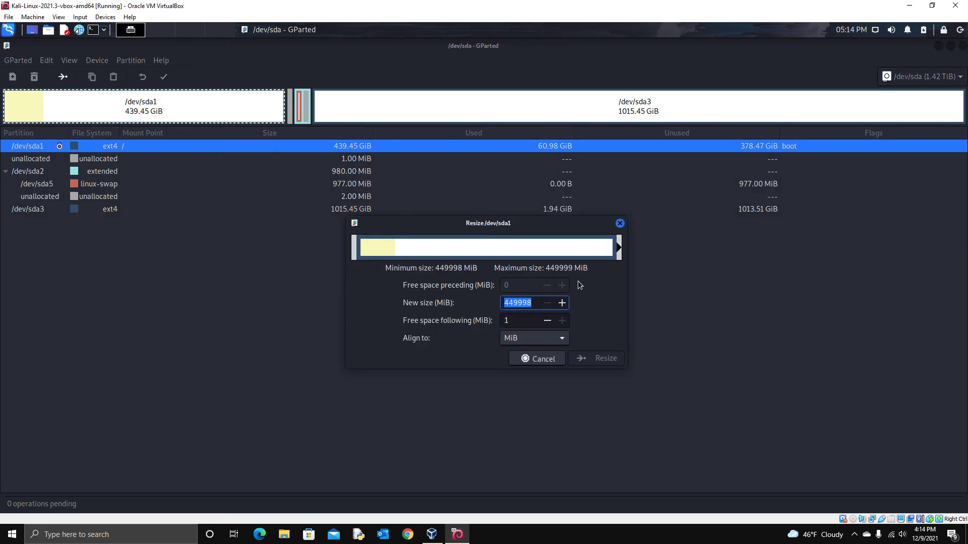
{"action": "left_click", "coordinate": [540, 359]}
{"action": "left_click", "coordinate": [121, 196]}
{"action": "left_click", "coordinate": [116, 158]}
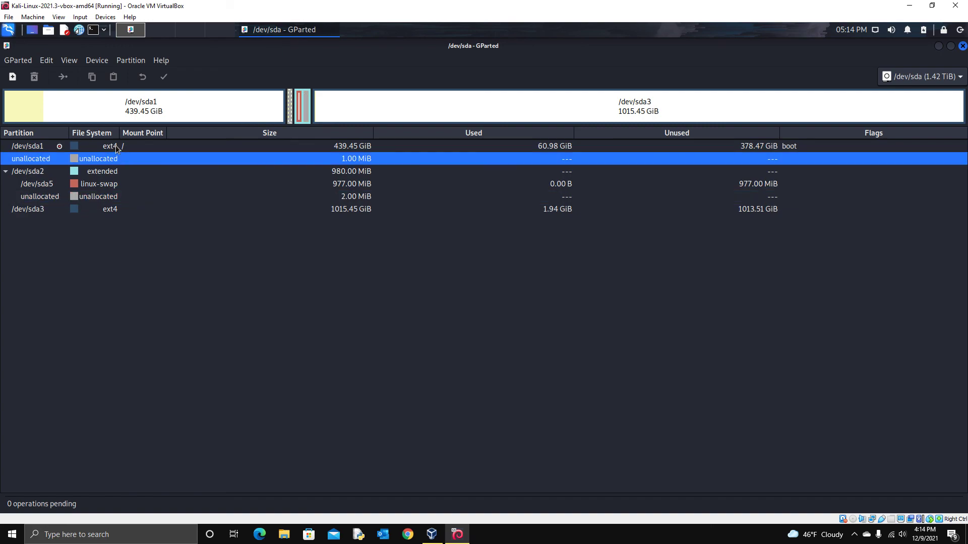
{"action": "left_click", "coordinate": [115, 148]}
{"action": "right_click", "coordinate": [116, 147]}
{"action": "left_click", "coordinate": [359, 239]}
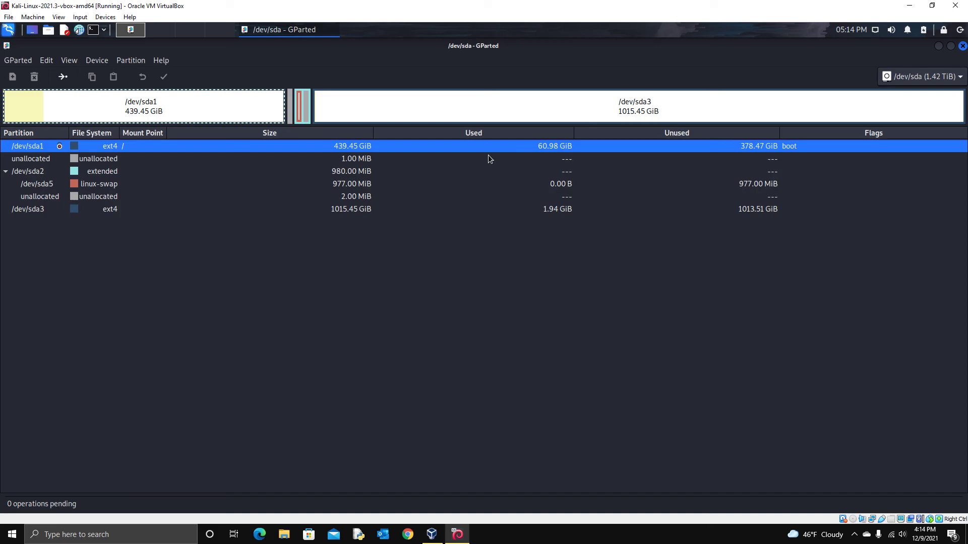
{"action": "key", "text": "alt+z"}
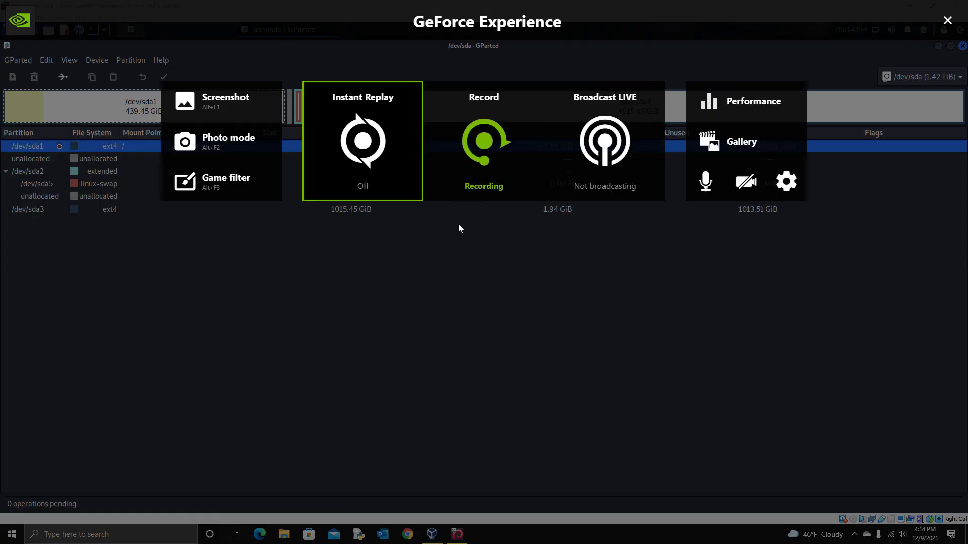